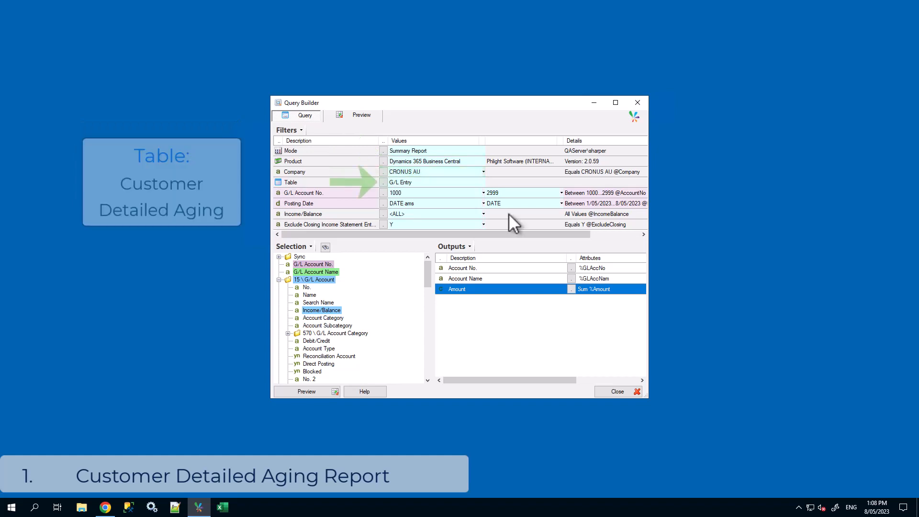
Step: Set the query's table to Customer Detailed Aging, finding it with the search term "customer"
{"action": "left_click", "coordinate": [384, 182]}
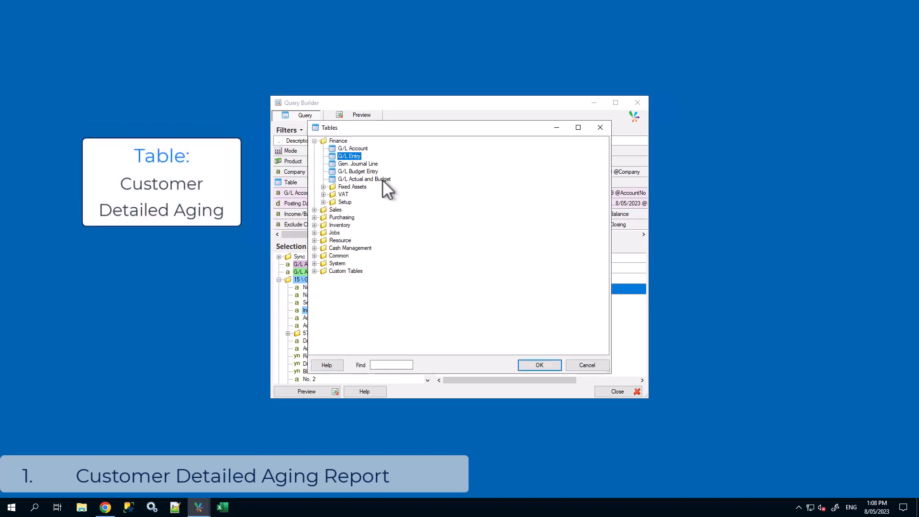
{"action": "type", "text": "customer"}
{"action": "left_click", "coordinate": [386, 158]}
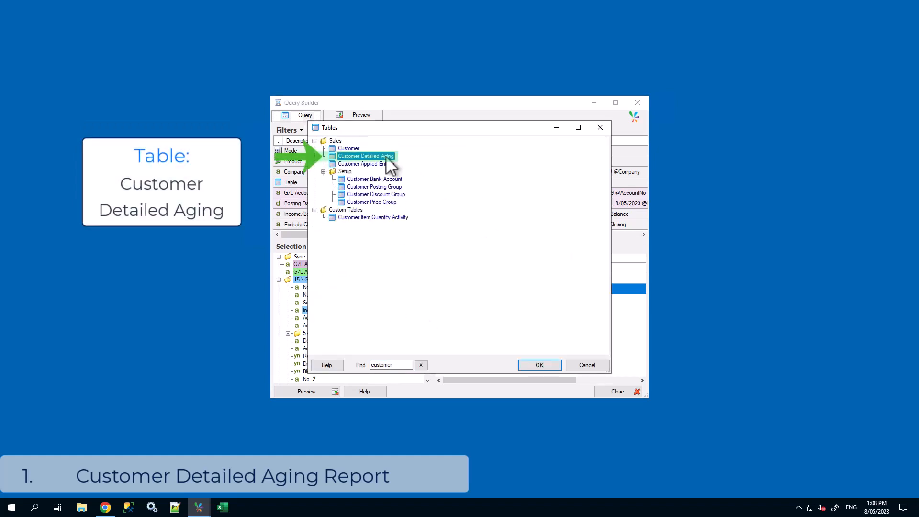
{"action": "double_click", "coordinate": [388, 158]}
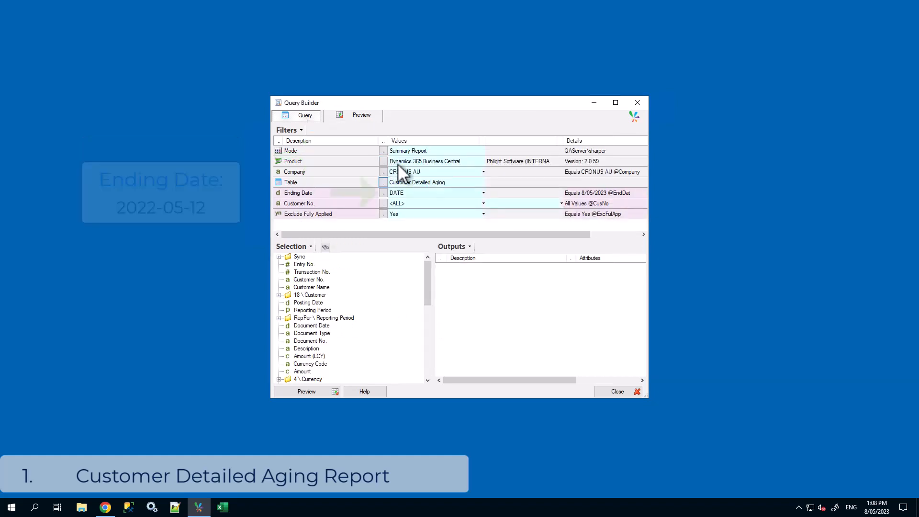
Step: Set the Ending Date filter to 2022-05-12
{"action": "left_click", "coordinate": [430, 192]}
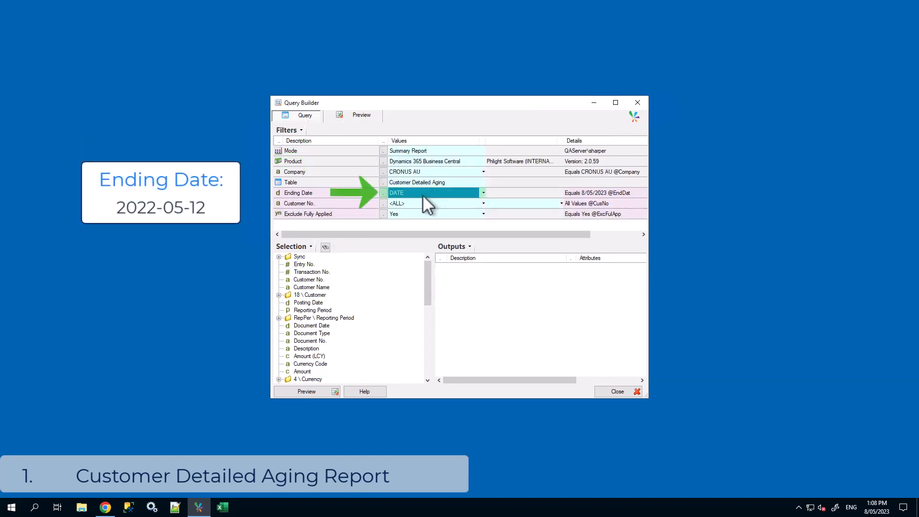
{"action": "type", "text": "2022-"}
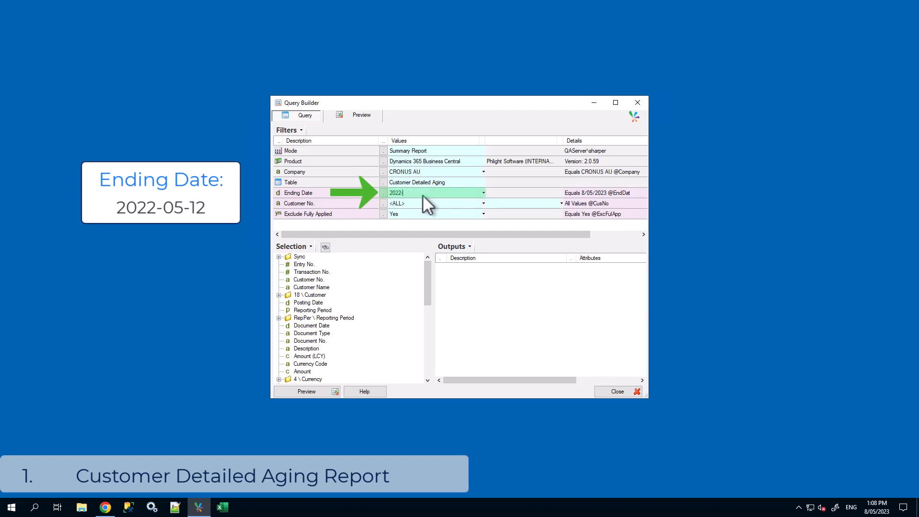
{"action": "type", "text": "05-12"}
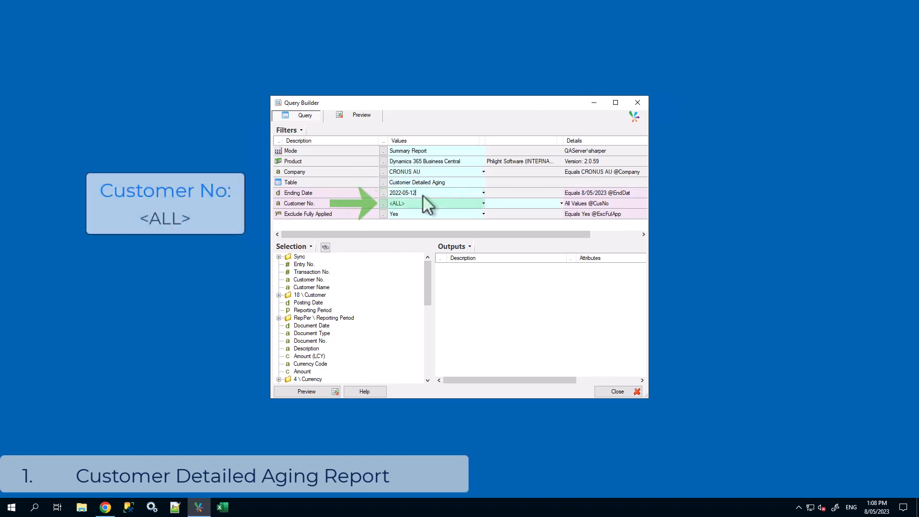
{"action": "key", "text": "Return"}
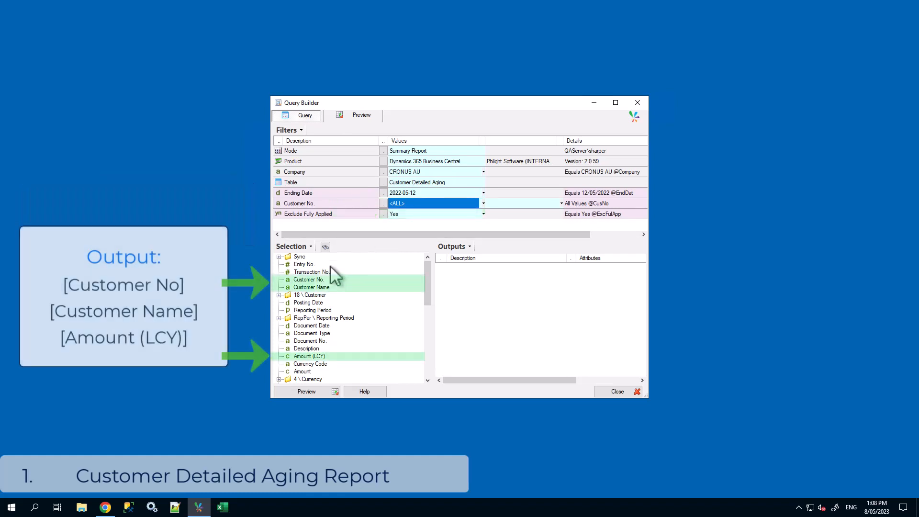
Step: Add Customer No., Customer Name and Amount (LCY) as outputs, preview the report, and return to the query
{"action": "double_click", "coordinate": [309, 279]}
{"action": "double_click", "coordinate": [315, 287]}
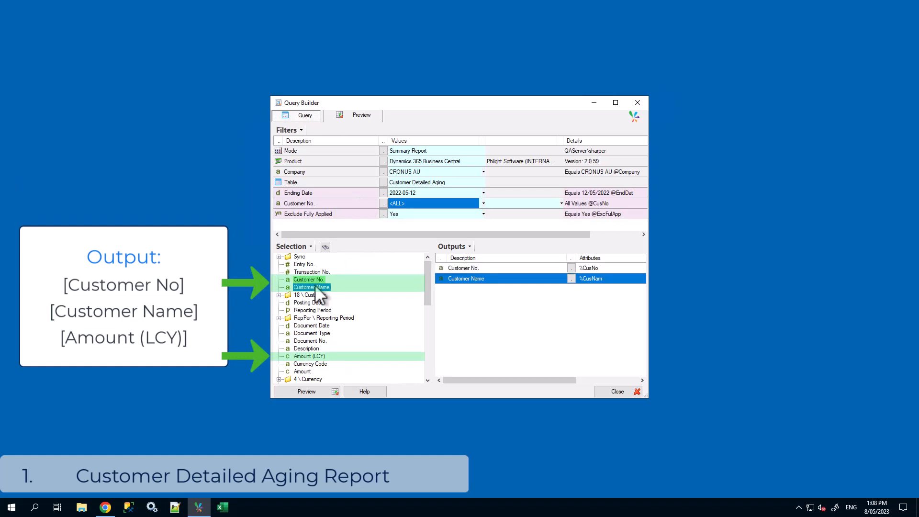
{"action": "double_click", "coordinate": [315, 356]}
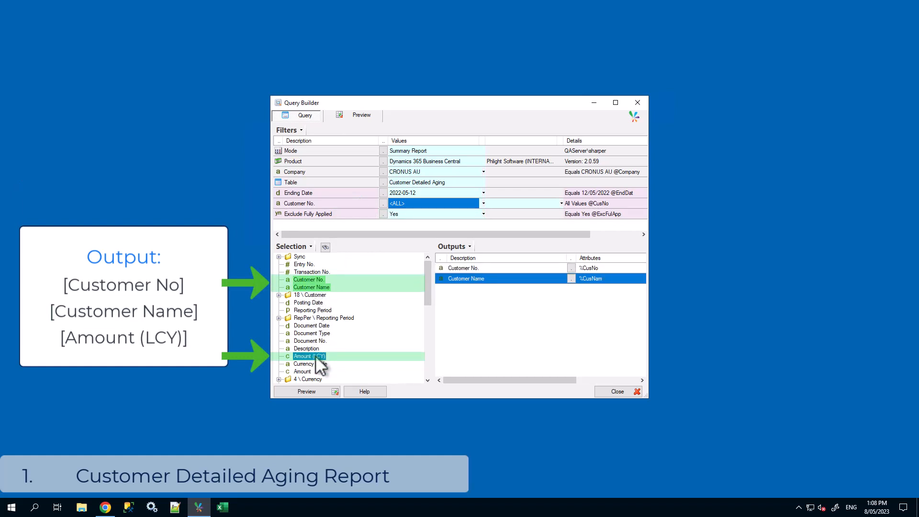
{"action": "left_click", "coordinate": [324, 395]}
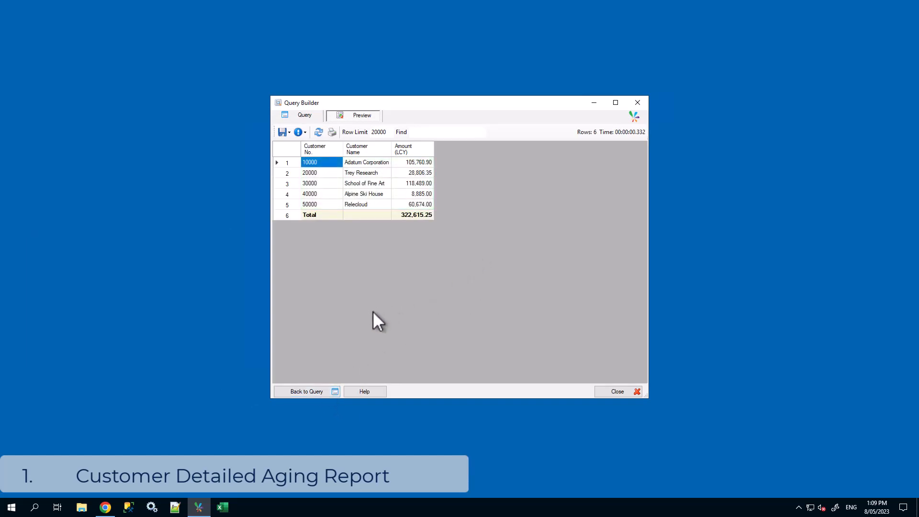
{"action": "left_click", "coordinate": [307, 392]}
Step: Maximize the query window and add the Days Overdue field to the filters six times
{"action": "left_click", "coordinate": [315, 340]}
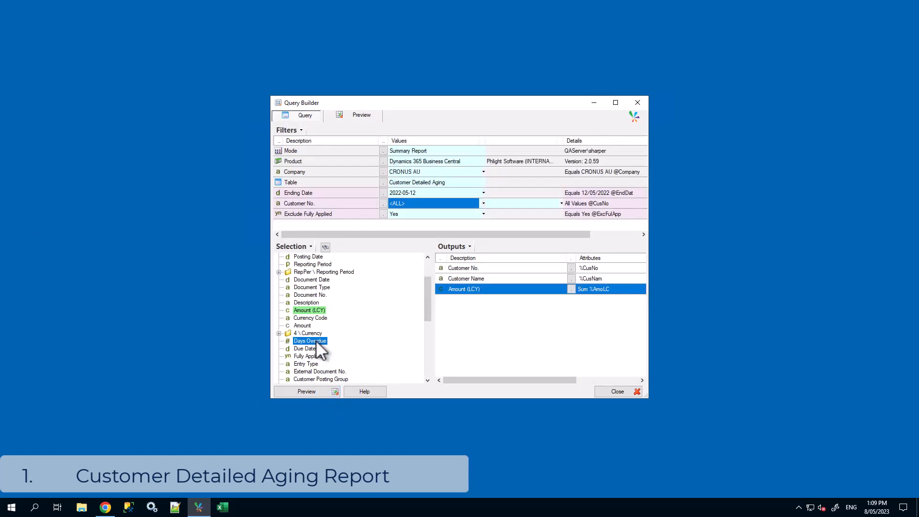
{"action": "left_click", "coordinate": [616, 102]}
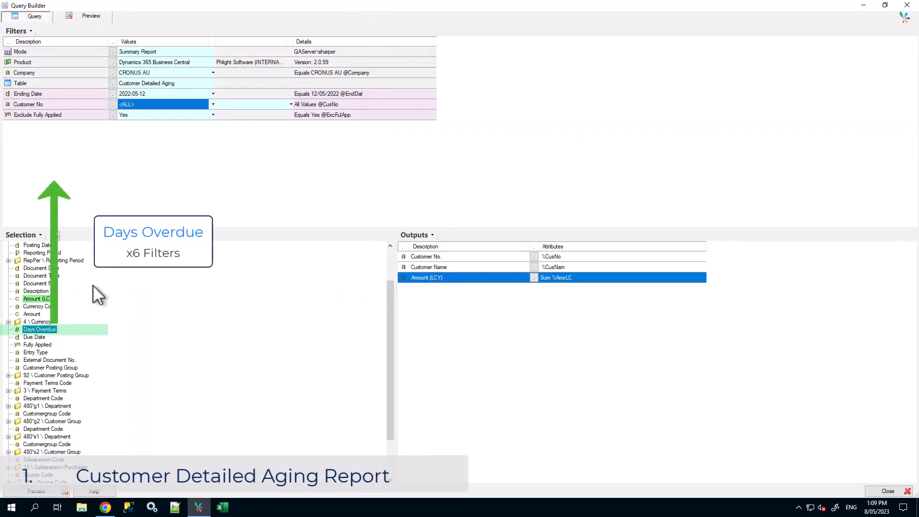
{"action": "left_click_drag", "start_coordinate": [85, 145], "coordinate": [74, 153]}
{"action": "left_click_drag", "start_coordinate": [51, 331], "coordinate": [77, 170]}
{"action": "left_click_drag", "start_coordinate": [49, 330], "coordinate": [81, 191]}
{"action": "left_click_drag", "start_coordinate": [49, 331], "coordinate": [88, 198]}
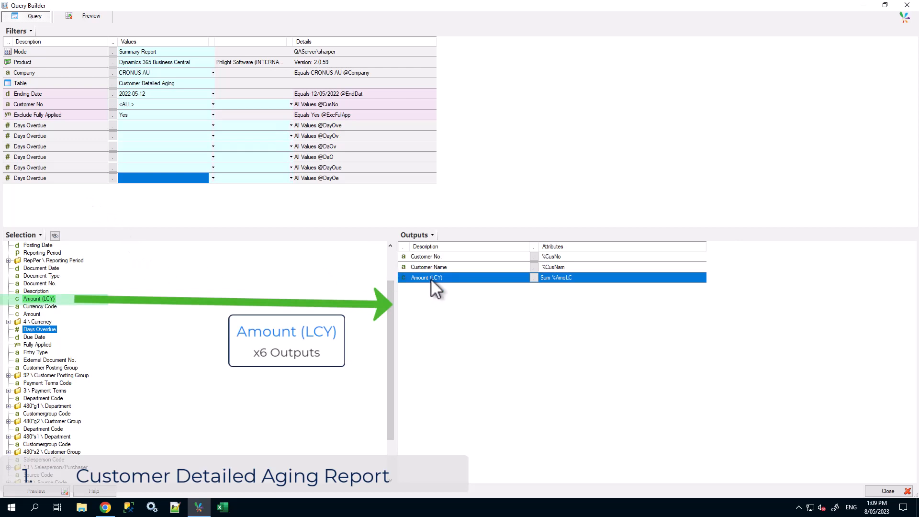
Step: Add the Amount (LCY) field to the outputs five more times, for six Amount (LCY) outputs in total
{"action": "left_click_drag", "start_coordinate": [39, 299], "coordinate": [462, 267]}
{"action": "right_click", "coordinate": [459, 277]}
{"action": "left_click", "coordinate": [522, 336]}
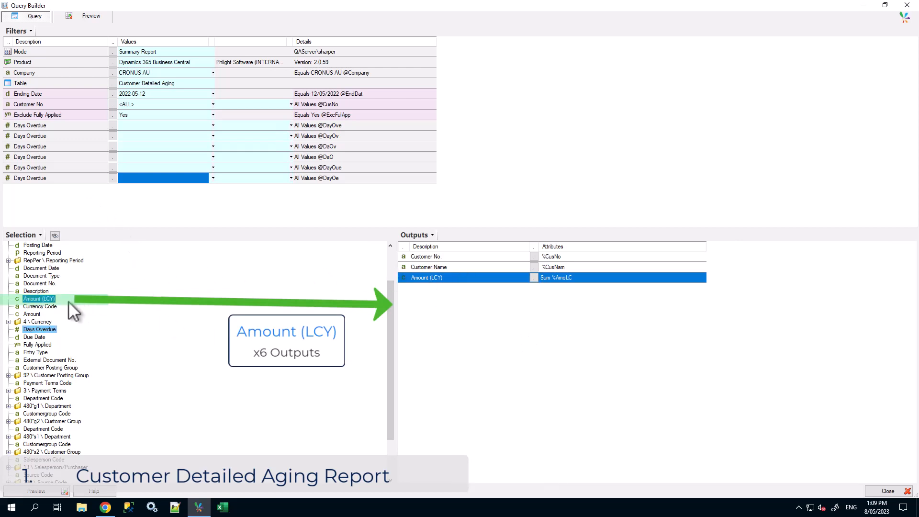
{"action": "left_click_drag", "start_coordinate": [47, 300], "coordinate": [468, 318]}
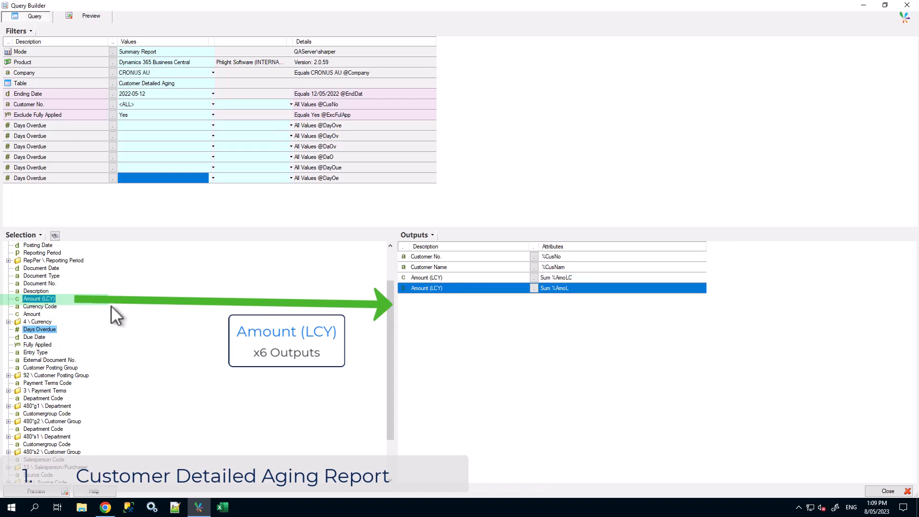
{"action": "left_click_drag", "start_coordinate": [49, 300], "coordinate": [427, 320]}
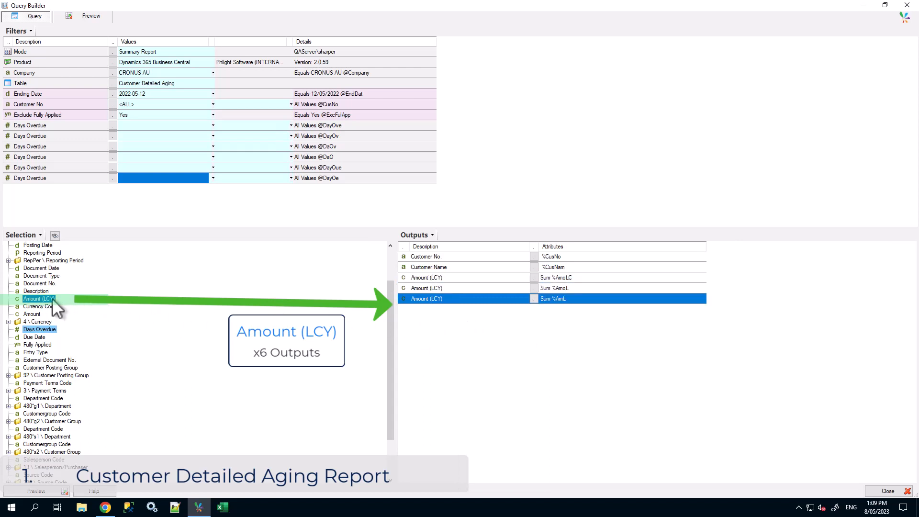
{"action": "left_click_drag", "start_coordinate": [52, 299], "coordinate": [444, 324]}
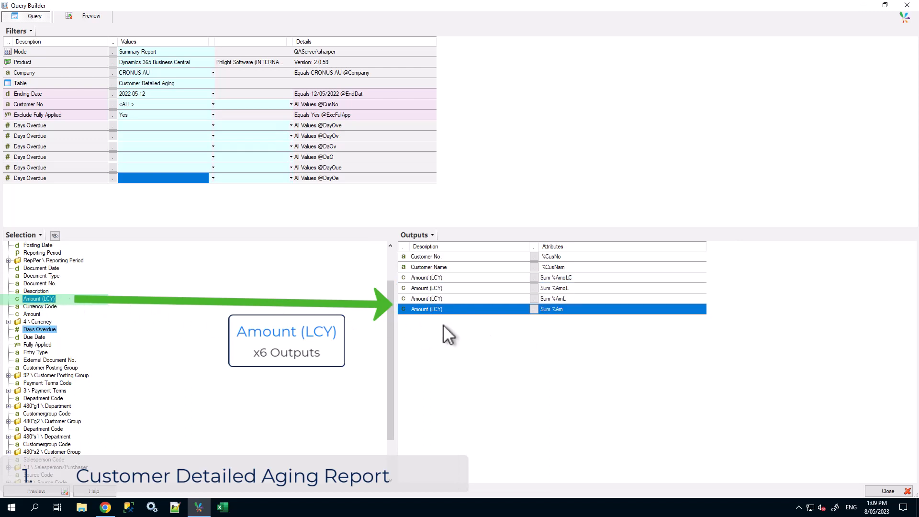
{"action": "double_click", "coordinate": [48, 300]}
{"action": "double_click", "coordinate": [47, 300]}
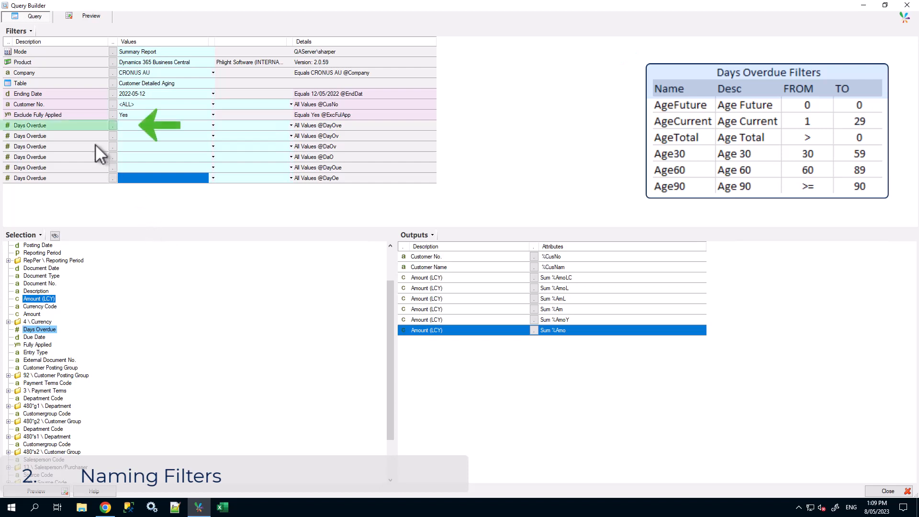
Step: Name the first Days Overdue filter AgeFuture, describe it as Age Future, and set its values from 0 to 0
{"action": "right_click", "coordinate": [90, 126]}
{"action": "left_click", "coordinate": [128, 142]}
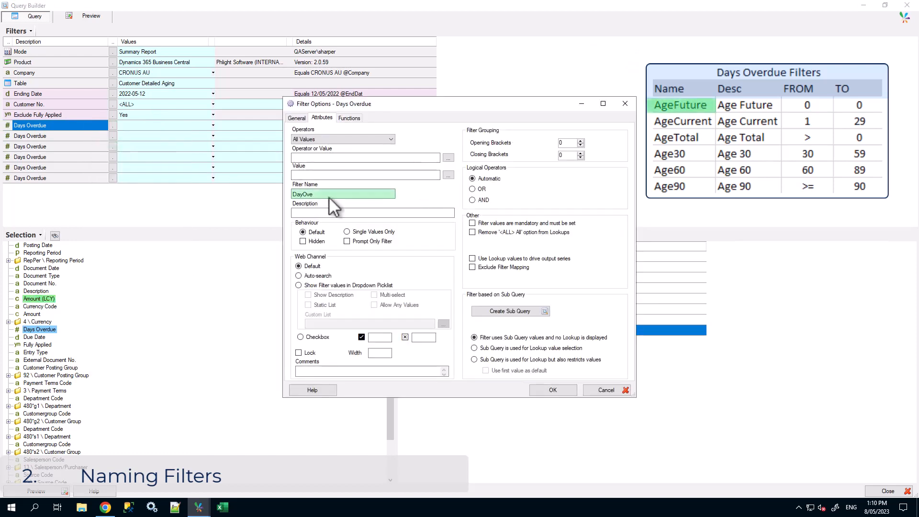
{"action": "double_click", "coordinate": [330, 195]}
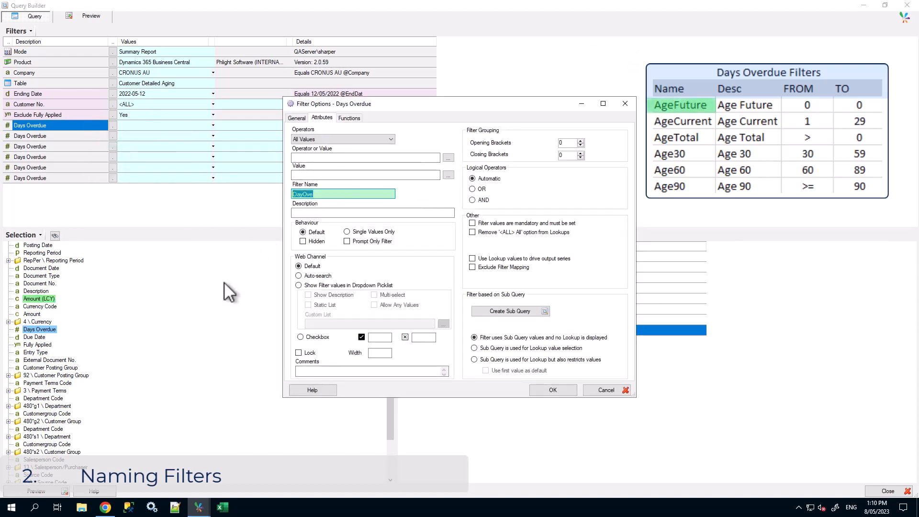
{"action": "type", "text": "AgeFuture"}
{"action": "key", "text": "Tab"}
{"action": "type", "text": "Age "}
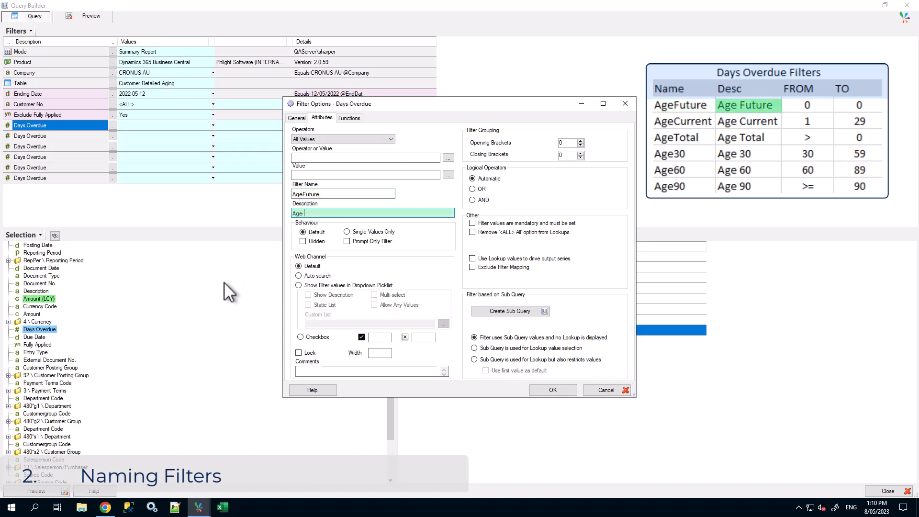
{"action": "type", "text": "Future"}
{"action": "left_click", "coordinate": [333, 157]}
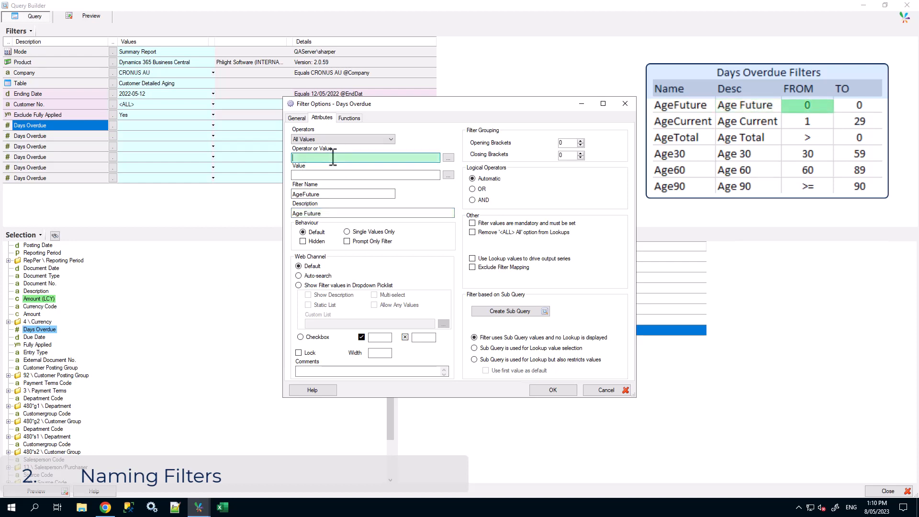
{"action": "type", "text": "0"}
{"action": "key", "text": "Tab"}
{"action": "type", "text": "0"}
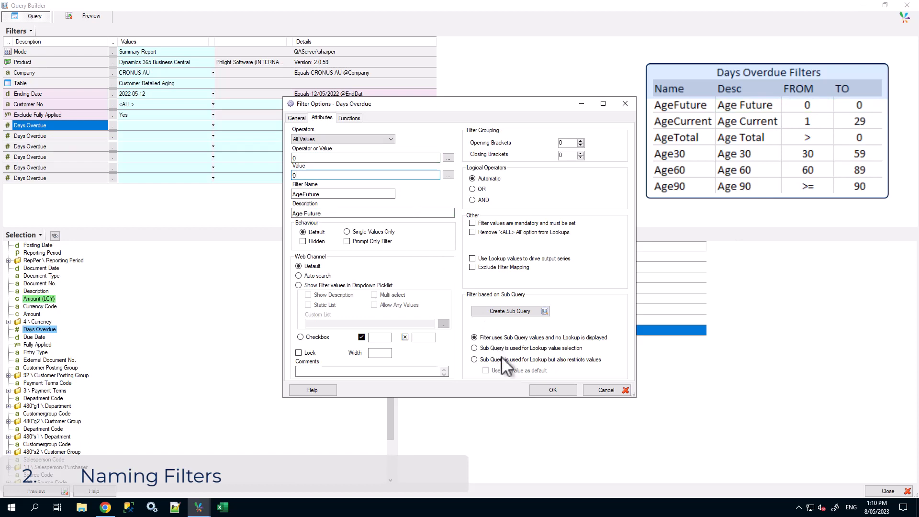
{"action": "left_click", "coordinate": [539, 389]}
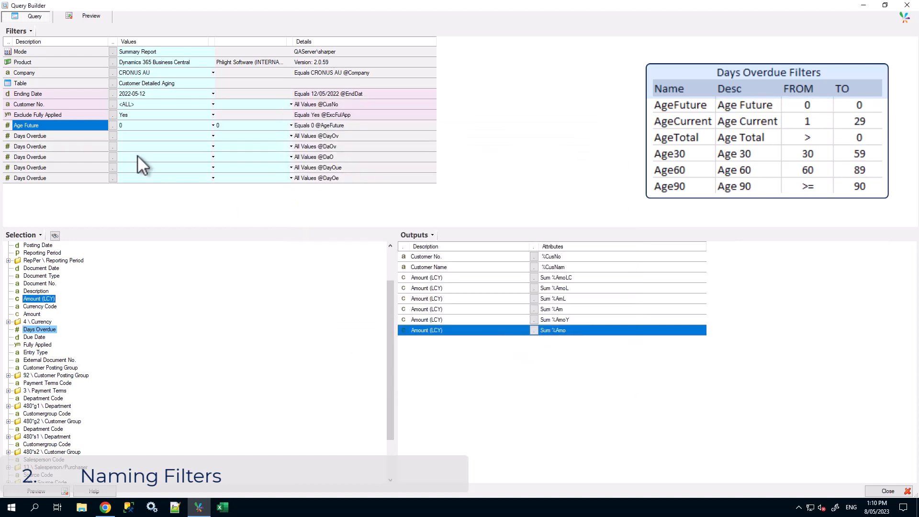
Step: Name the second Days Overdue filter AgeCurrent, describe it as Age Current, and set its values from 1 to 29
{"action": "left_click", "coordinate": [93, 134]}
{"action": "right_click", "coordinate": [93, 135]}
{"action": "left_click", "coordinate": [126, 152]}
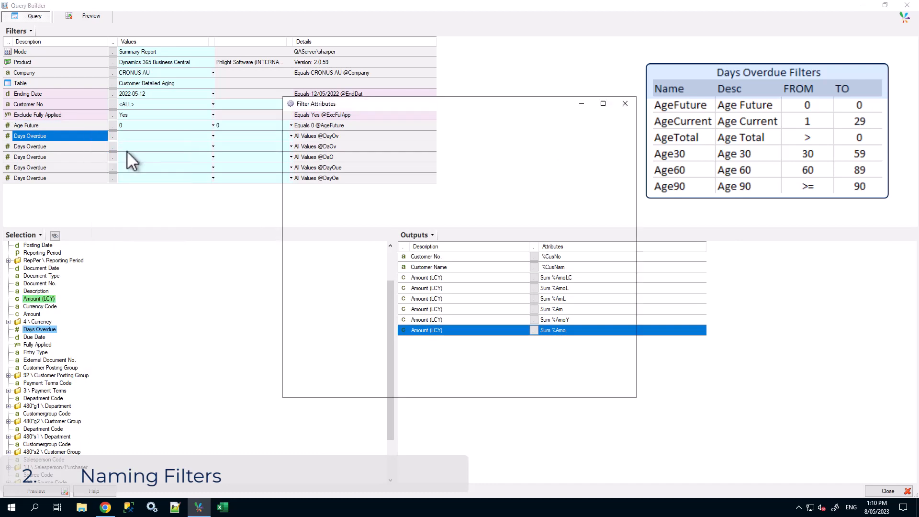
{"action": "type", "text": "AgeC"}
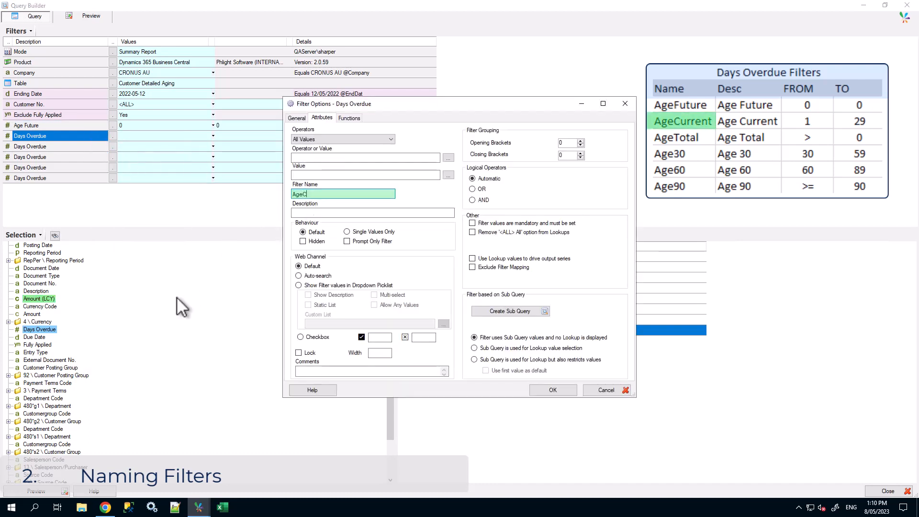
{"action": "type", "text": "urrent"}
{"action": "left_click", "coordinate": [325, 213]}
{"action": "type", "text": "Age C"}
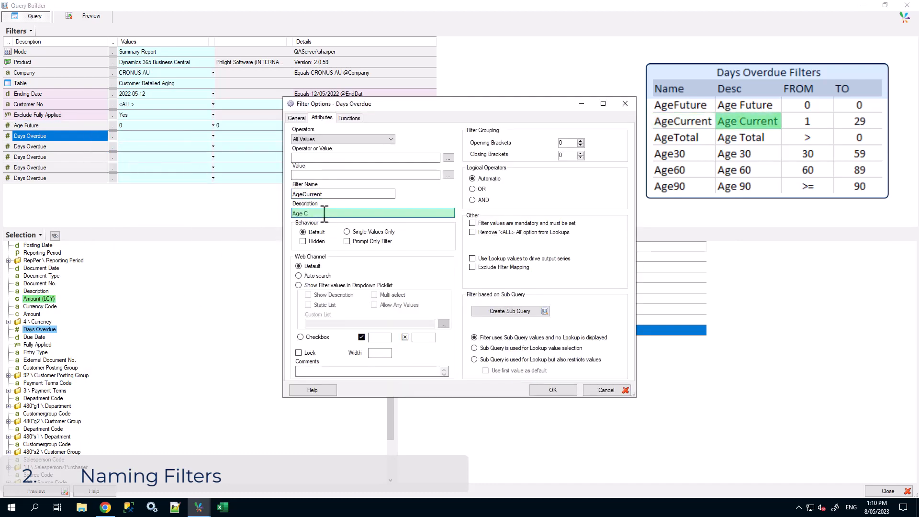
{"action": "type", "text": "urrent"}
{"action": "left_click", "coordinate": [311, 158]}
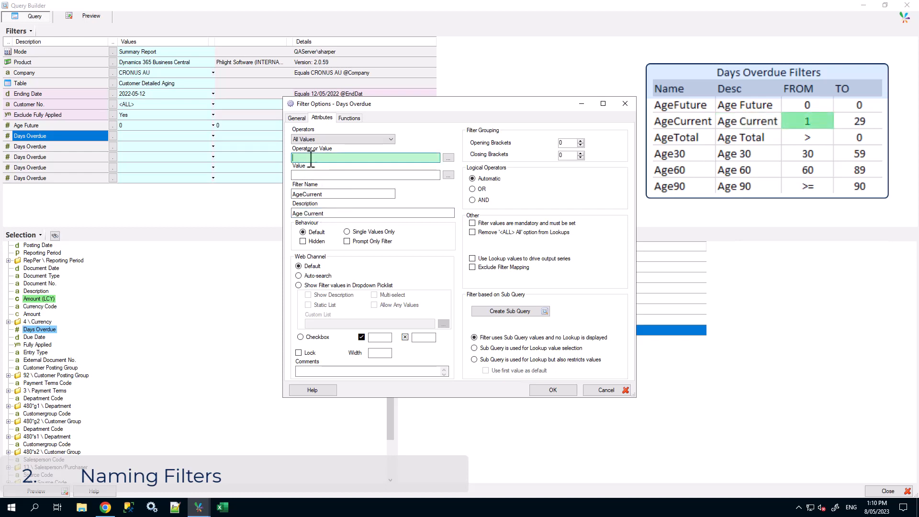
{"action": "type", "text": "1"}
{"action": "key", "text": "Tab"}
{"action": "type", "text": "29"}
{"action": "left_click", "coordinate": [548, 390]}
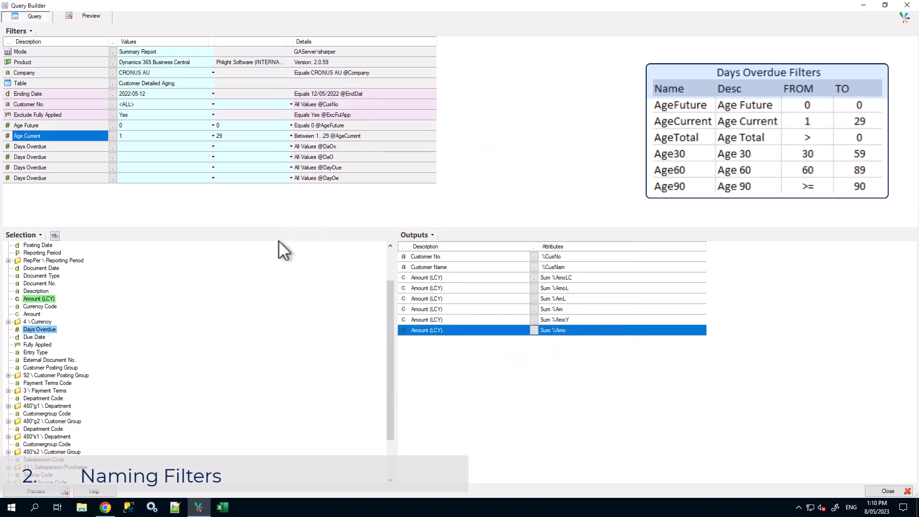
Step: Name the third Days Overdue filter AgeTotal, describe it as Age Total, and set its operator to > with value 0
{"action": "right_click", "coordinate": [62, 146]}
{"action": "left_click", "coordinate": [100, 157]}
{"action": "type", "text": "AgeTotal"}
{"action": "key", "text": "Tab"}
{"action": "type", "text": "Age "}
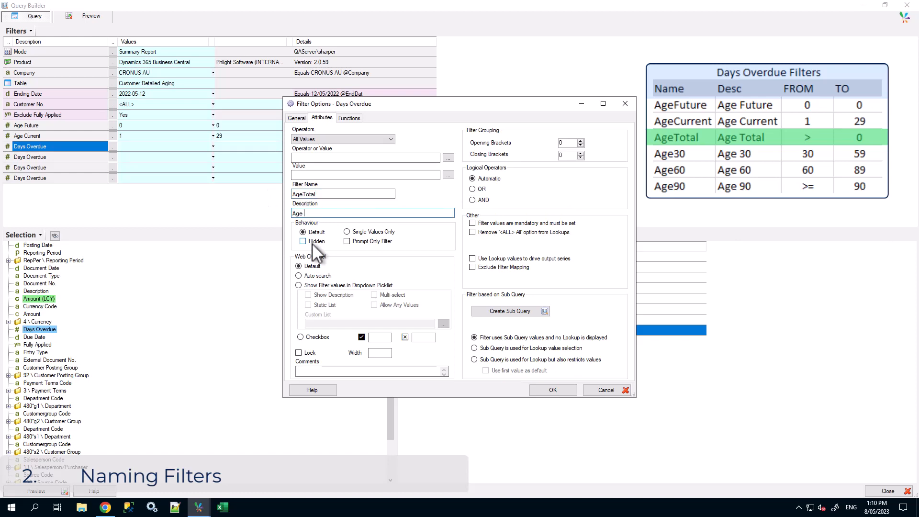
{"action": "type", "text": "Total"}
{"action": "left_click", "coordinate": [410, 158]}
{"action": "type", "text": ">"}
{"action": "key", "text": "Tab"}
{"action": "type", "text": "0"}
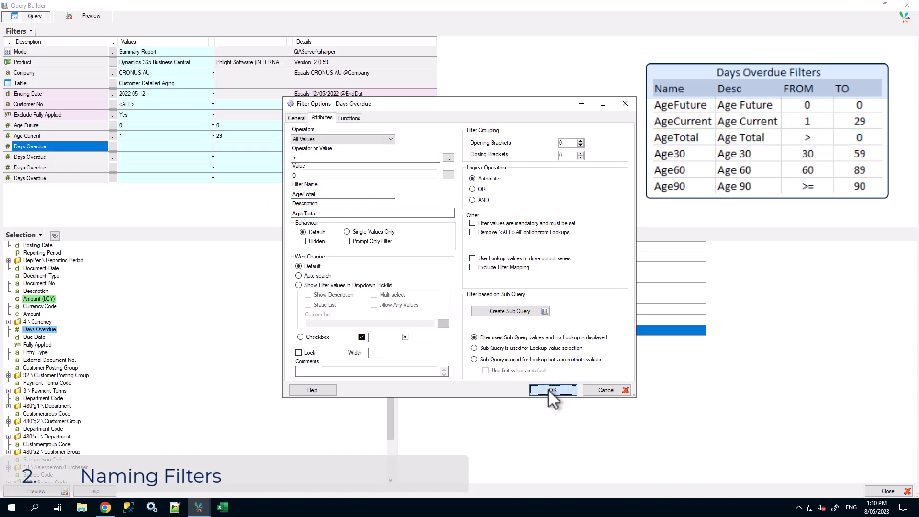
{"action": "left_click", "coordinate": [551, 389]}
Step: Name the fourth Days Overdue filter Age30, describe it as Age 30, and set its values from 30 to 59
{"action": "right_click", "coordinate": [63, 157]}
{"action": "left_click", "coordinate": [99, 169]}
{"action": "type", "text": "Age"}
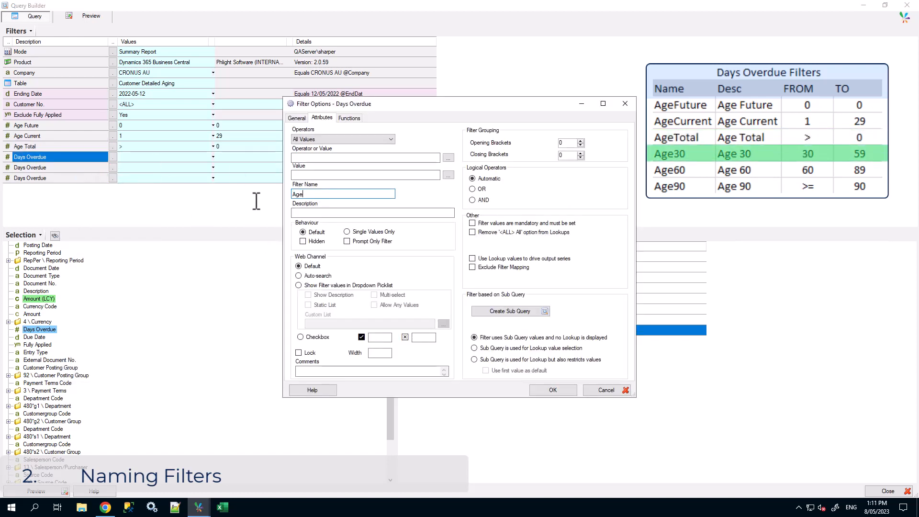
{"action": "type", "text": "30"}
{"action": "key", "text": "Tab"}
{"action": "type", "text": "Age 30"}
{"action": "left_click", "coordinate": [410, 158]}
{"action": "type", "text": "30"}
{"action": "key", "text": "Tab"}
{"action": "type", "text": "59"}
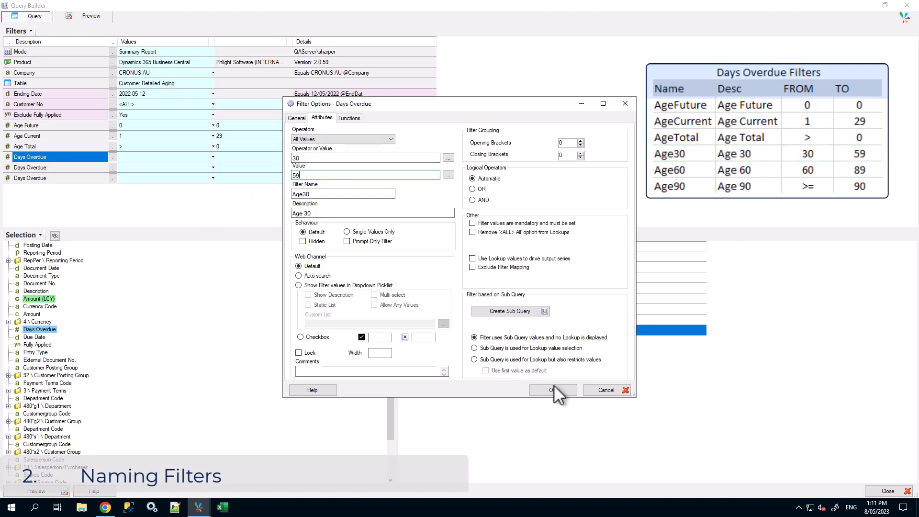
{"action": "left_click", "coordinate": [551, 390]}
Step: Name the fifth Days Overdue filter Age60, describe it as Age 60, and set its values from 60 to 89
{"action": "right_click", "coordinate": [63, 167]}
{"action": "left_click", "coordinate": [99, 180]}
{"action": "type", "text": "Age60"}
{"action": "key", "text": "Tab"}
{"action": "type", "text": "Age 60"}
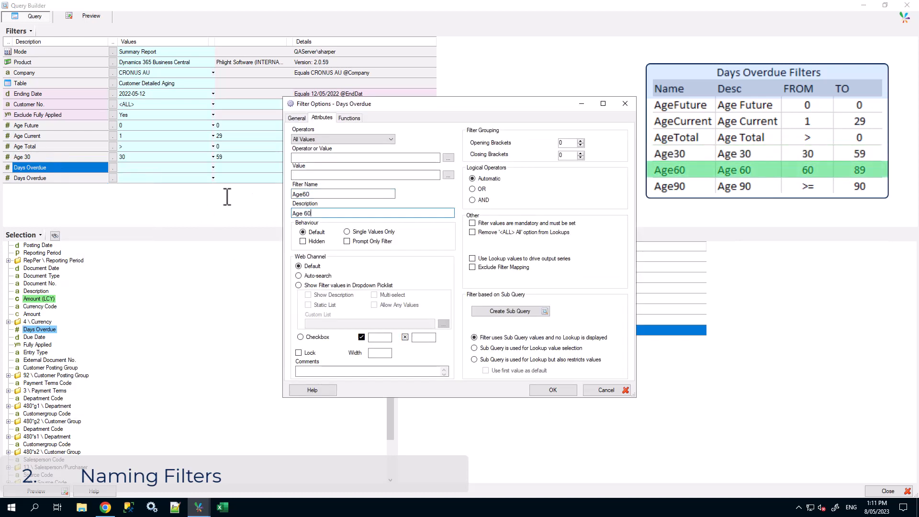
{"action": "left_click", "coordinate": [410, 158]}
{"action": "type", "text": "60"}
{"action": "key", "text": "Tab"}
{"action": "type", "text": "89"}
{"action": "left_click", "coordinate": [551, 390]}
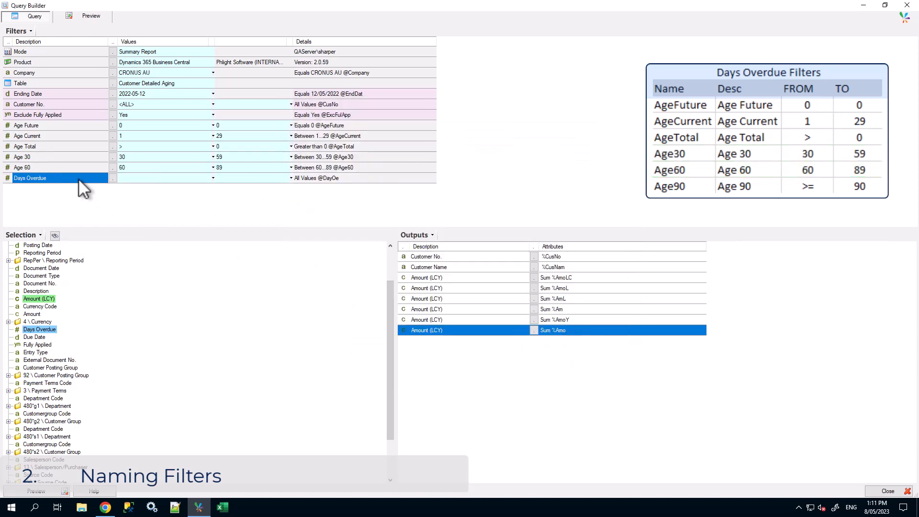
Step: Name the sixth Days Overdue filter Age90, describe it as Age 90, and set its operator to >= with value 90
{"action": "right_click", "coordinate": [79, 181]}
{"action": "left_click", "coordinate": [127, 201]}
{"action": "type", "text": "Age90"}
{"action": "key", "text": "Tab"}
{"action": "type", "text": "Age 90"}
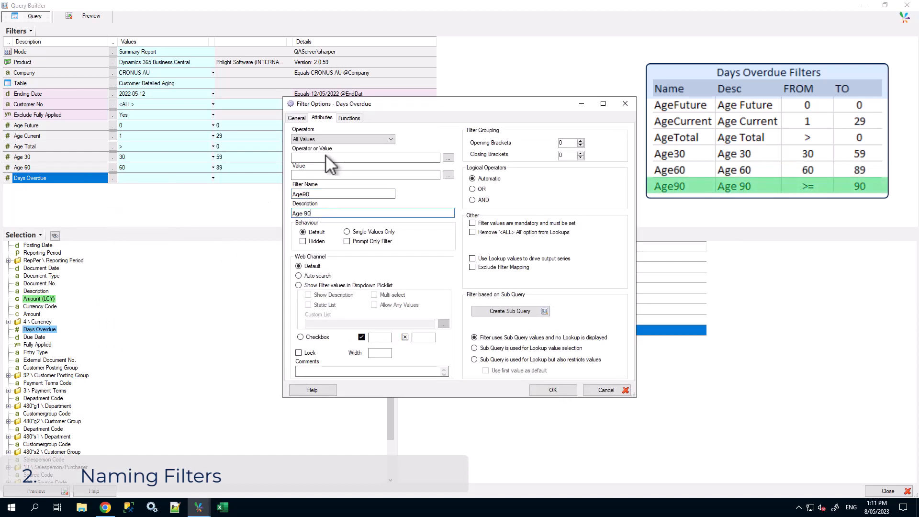
{"action": "left_click", "coordinate": [327, 157]}
{"action": "type", "text": ">="}
{"action": "key", "text": "Tab"}
{"action": "type", "text": "90"}
{"action": "left_click", "coordinate": [532, 387]}
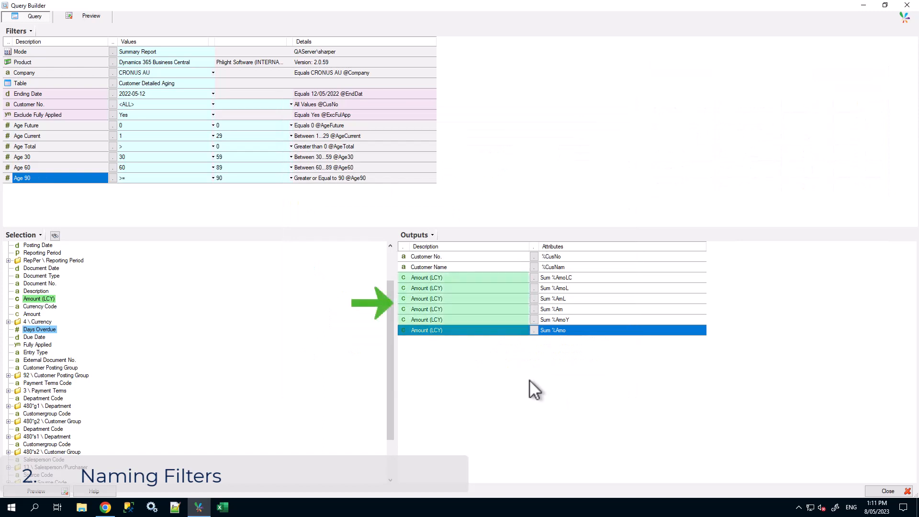
Step: Name the first Amount (LCY) output Future and customise its description to Future
{"action": "left_click", "coordinate": [457, 278]}
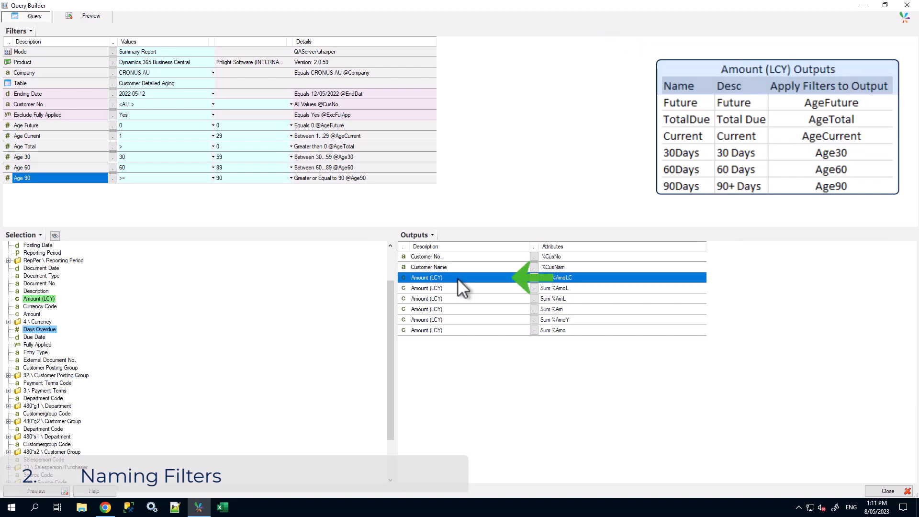
{"action": "right_click", "coordinate": [458, 278]}
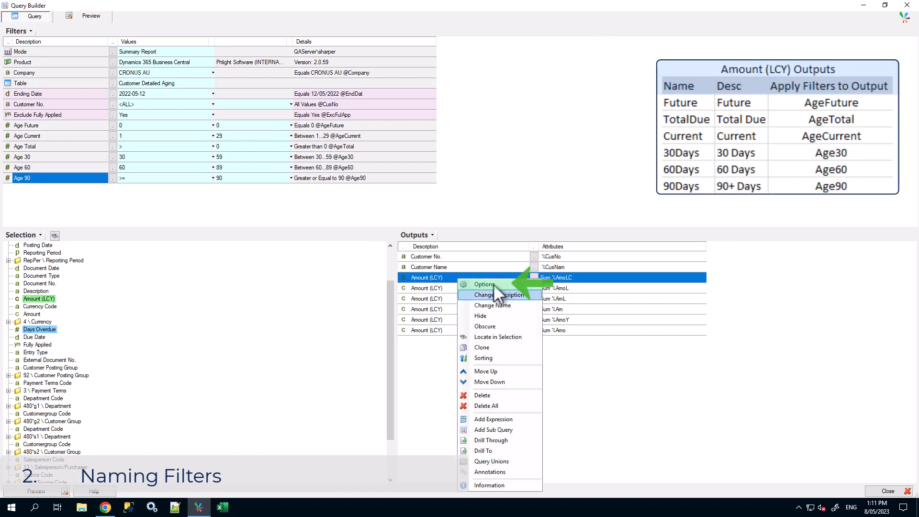
{"action": "left_click", "coordinate": [493, 284]}
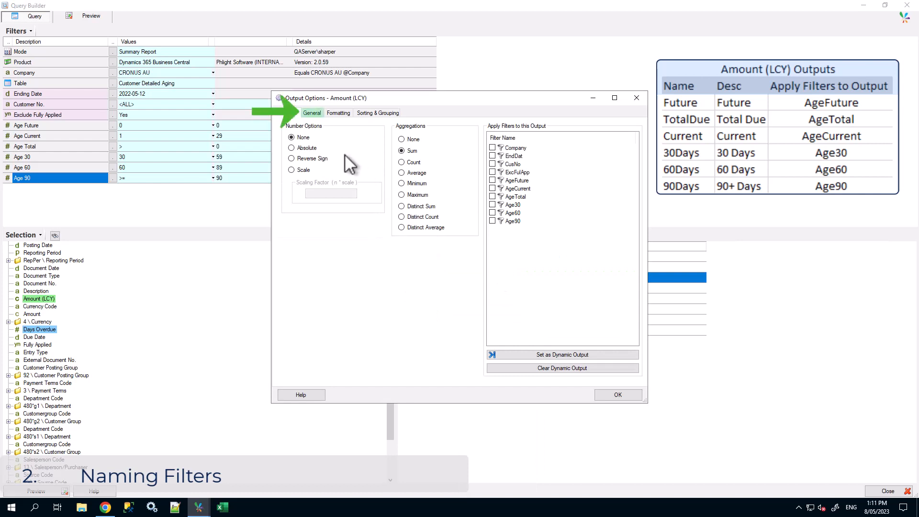
{"action": "left_click", "coordinate": [312, 113]}
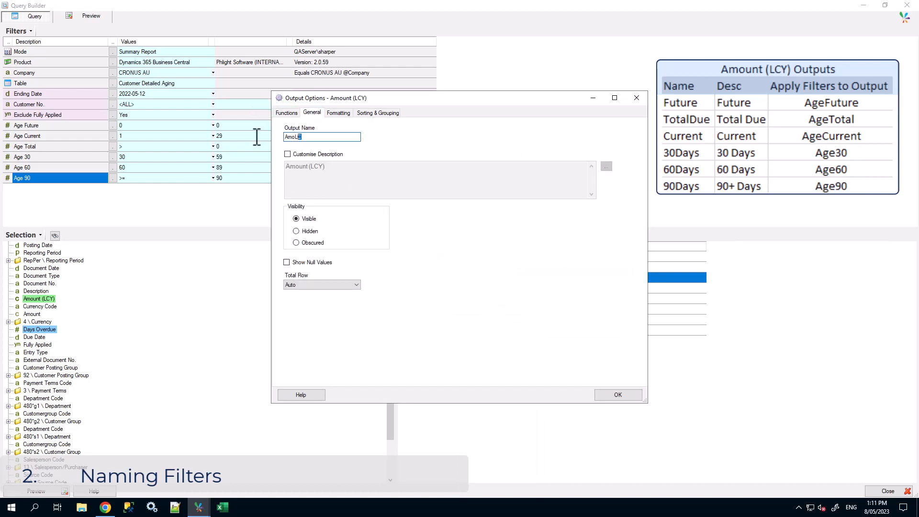
{"action": "key", "text": "BackSpace"}
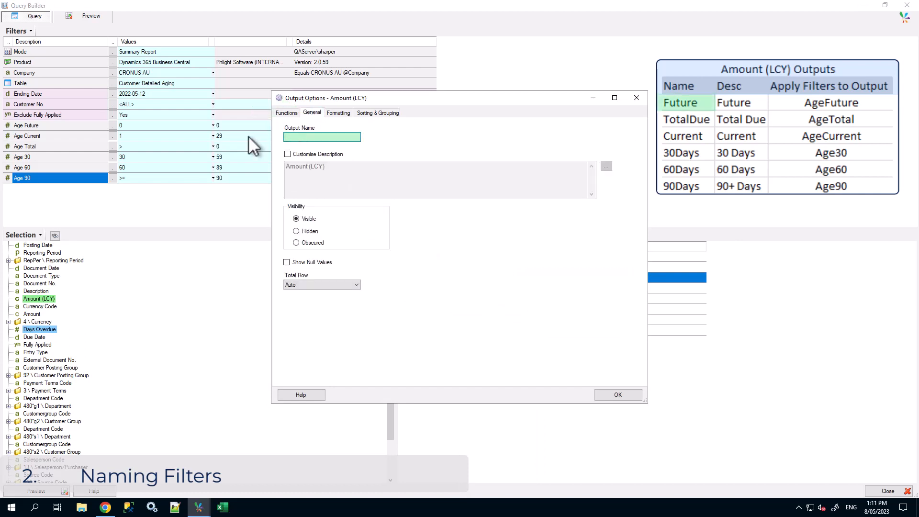
{"action": "type", "text": "Future"}
{"action": "left_click", "coordinate": [287, 154]}
{"action": "triple_click", "coordinate": [360, 171]}
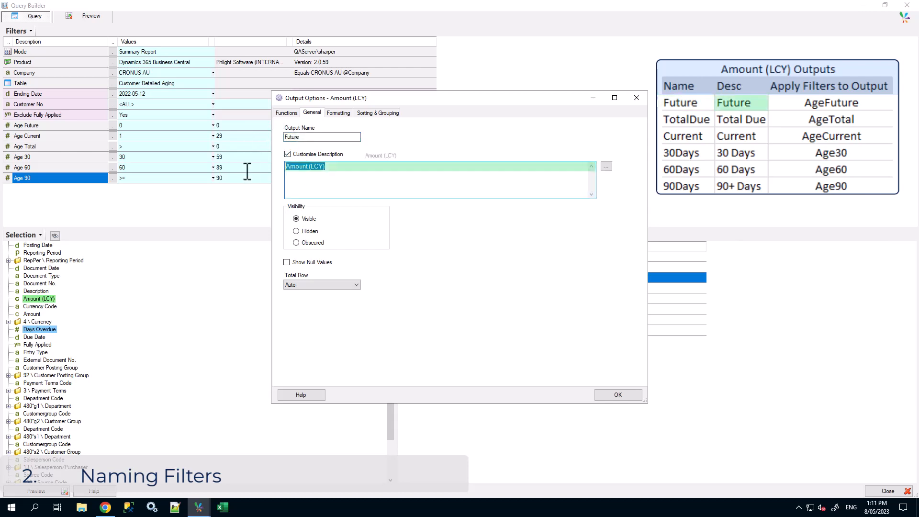
{"action": "type", "text": "Future"}
{"action": "left_click", "coordinate": [618, 394]}
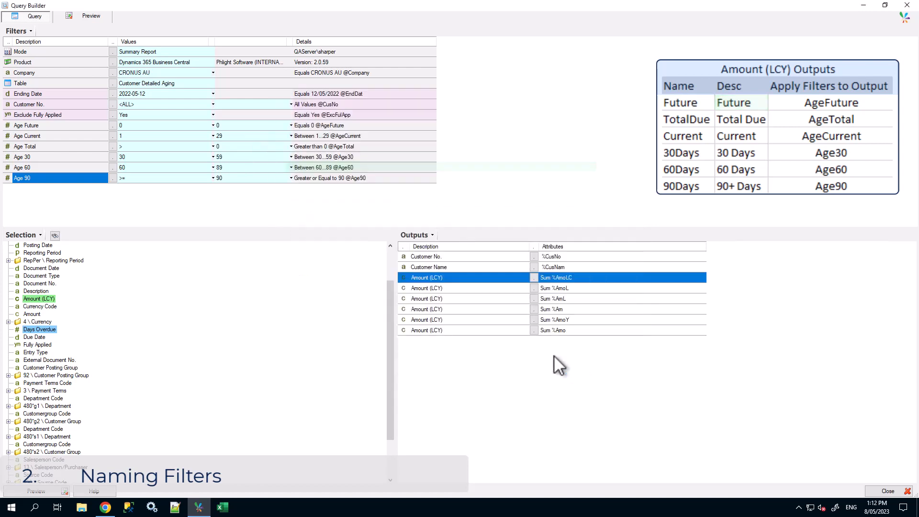
Step: Name the second Amount (LCY) output TotalDue and customise its description to Total Due
{"action": "left_click", "coordinate": [435, 288]}
{"action": "right_click", "coordinate": [435, 287]}
{"action": "left_click", "coordinate": [466, 291]}
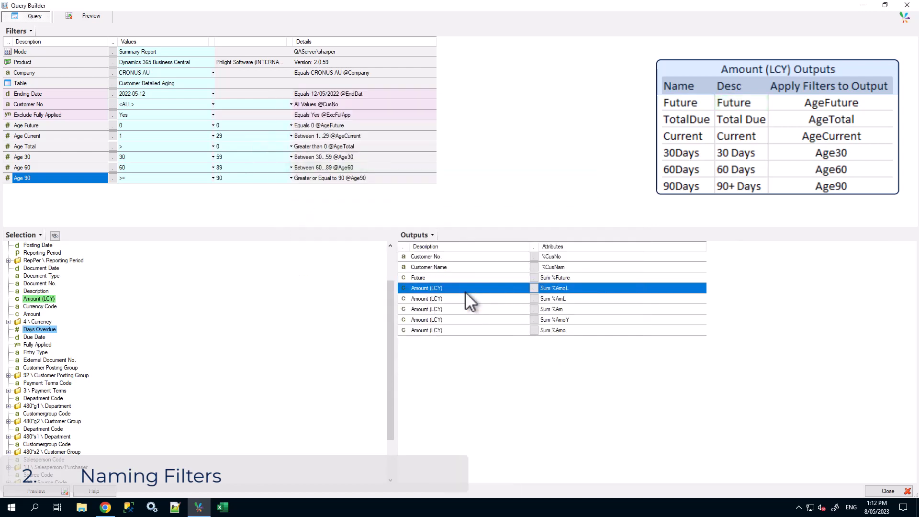
{"action": "left_click", "coordinate": [317, 116]}
{"action": "double_click", "coordinate": [293, 137]}
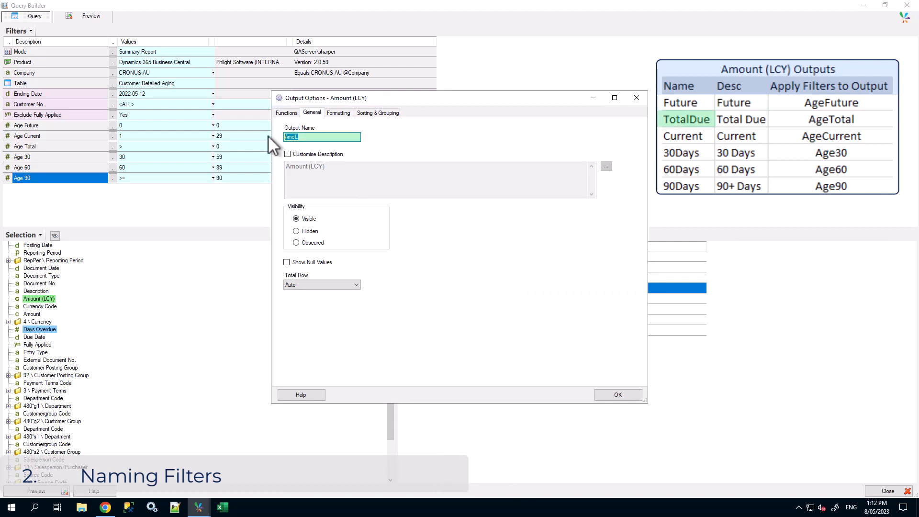
{"action": "key", "text": "BackSpace"}
{"action": "type", "text": "TotalDue"}
{"action": "left_click", "coordinate": [301, 154]}
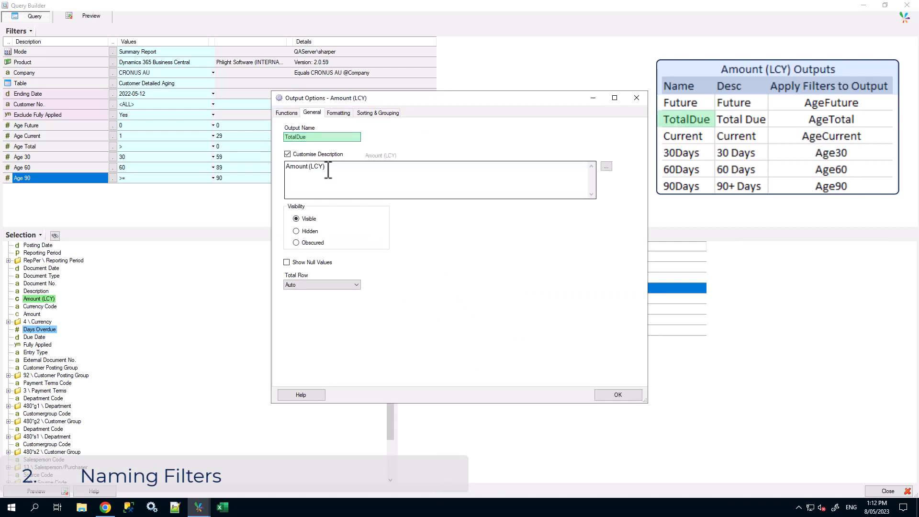
{"action": "left_click", "coordinate": [329, 167]}
{"action": "type", "text": "Total Due"}
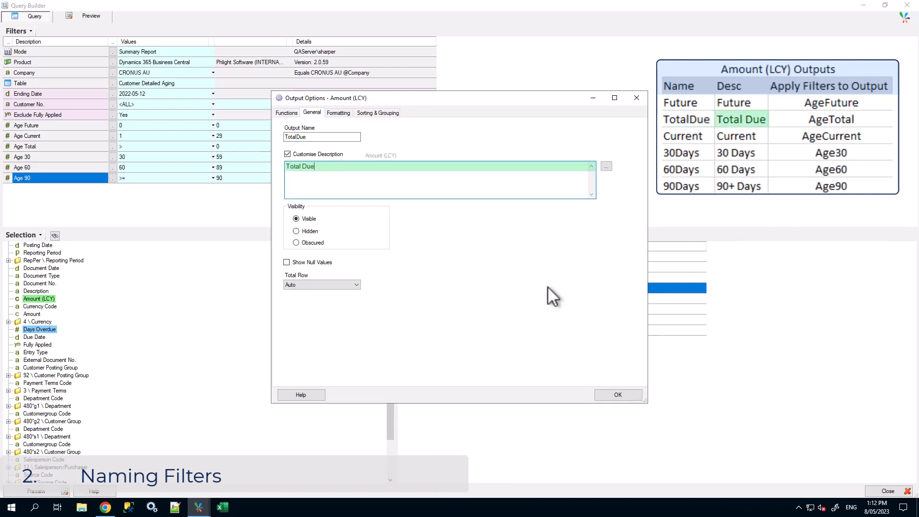
{"action": "left_click", "coordinate": [618, 394]}
Step: Name the third Amount (LCY) output Current and customise its description to Current
{"action": "double_click", "coordinate": [469, 292]}
{"action": "type", "text": "Current"}
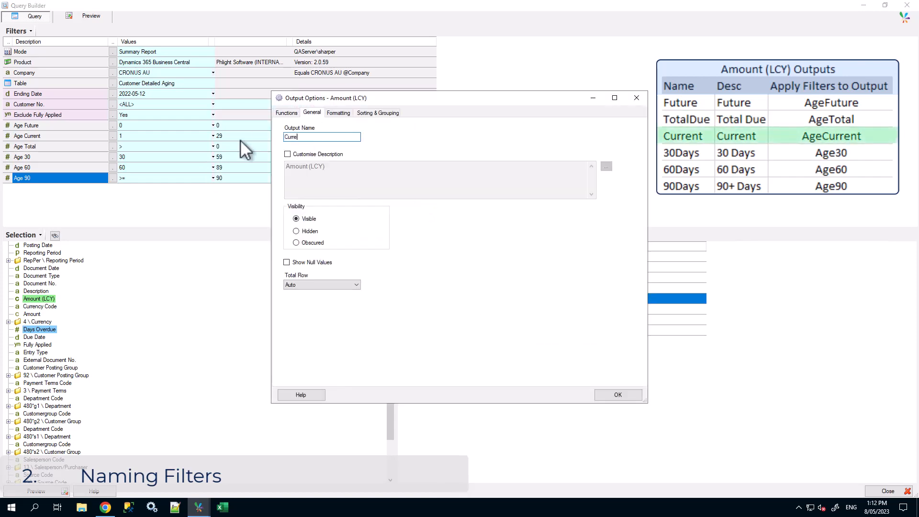
{"action": "left_click", "coordinate": [288, 154]}
{"action": "left_click", "coordinate": [293, 182]}
{"action": "type", "text": "Current"}
{"action": "left_click", "coordinate": [618, 395]}
Step: Name the fourth Amount (LCY) output 30Days and customise its description to 30 Days
{"action": "left_click", "coordinate": [437, 309]}
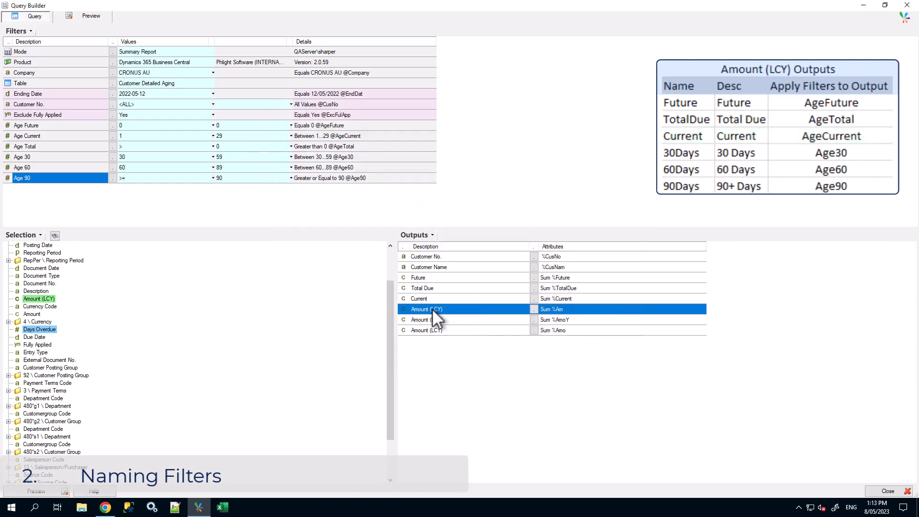
{"action": "right_click", "coordinate": [437, 308]}
{"action": "left_click", "coordinate": [455, 290]}
{"action": "left_click", "coordinate": [312, 113]}
{"action": "type", "text": "30Days"}
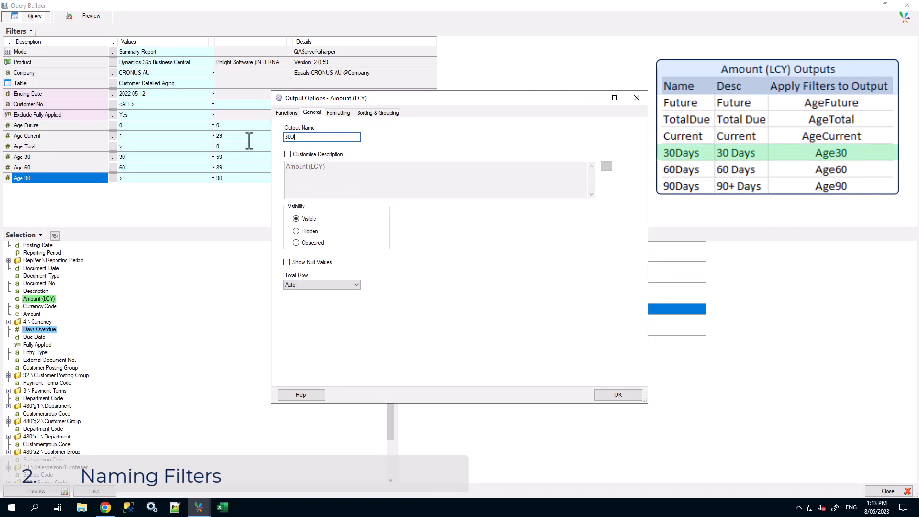
{"action": "left_click", "coordinate": [287, 153]}
{"action": "left_click", "coordinate": [359, 174]}
{"action": "type", "text": "30 Days"}
{"action": "left_click", "coordinate": [618, 395]}
Step: Name the fifth Amount (LCY) output 60Days and customise its description to 60 Days
{"action": "left_click", "coordinate": [437, 319]}
{"action": "right_click", "coordinate": [437, 319]}
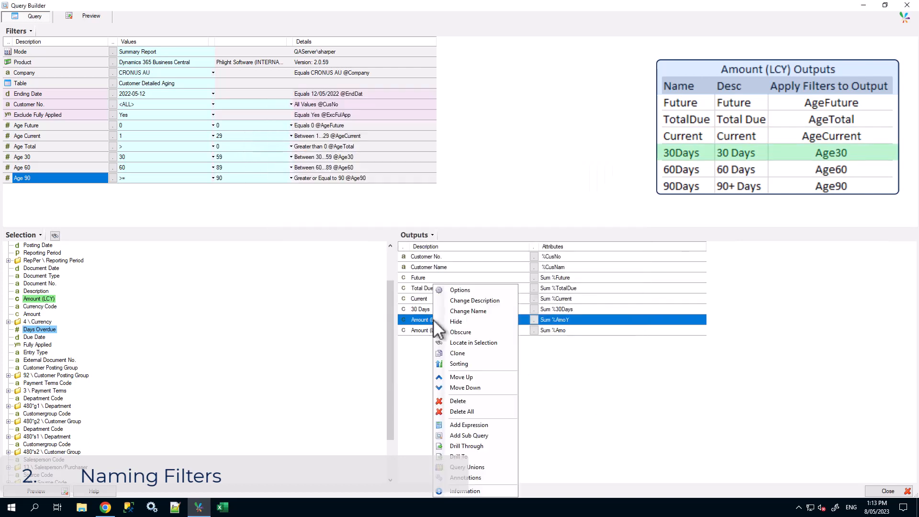
{"action": "left_click", "coordinate": [455, 291]}
{"action": "left_click", "coordinate": [311, 113]}
{"action": "type", "text": "60Days"}
{"action": "left_click", "coordinate": [287, 154]}
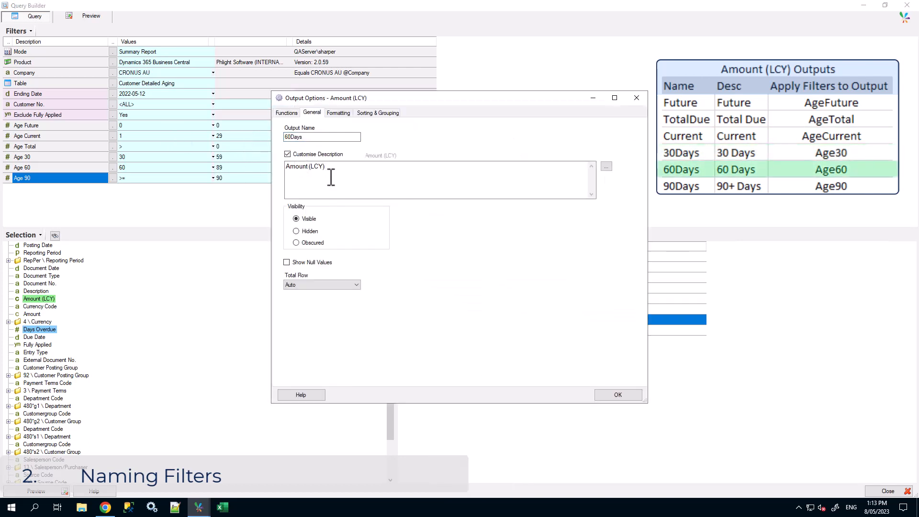
{"action": "left_click", "coordinate": [329, 177]}
{"action": "type", "text": "60 Days"}
{"action": "left_click", "coordinate": [618, 394]}
Step: Name the sixth Amount (LCY) output 90Days and customise its description to 90 Days
{"action": "left_click", "coordinate": [437, 329]}
{"action": "right_click", "coordinate": [437, 330]}
{"action": "left_click", "coordinate": [455, 291]}
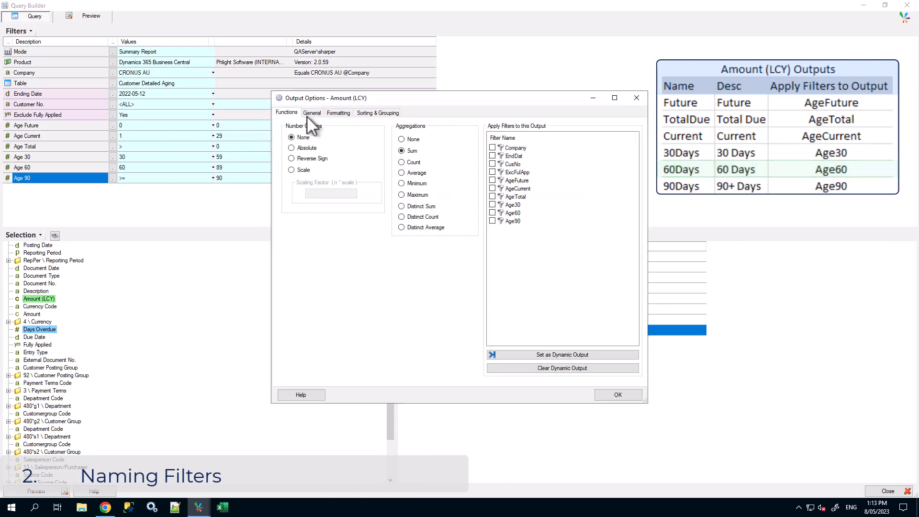
{"action": "left_click", "coordinate": [312, 113]}
{"action": "type", "text": "90 Days"}
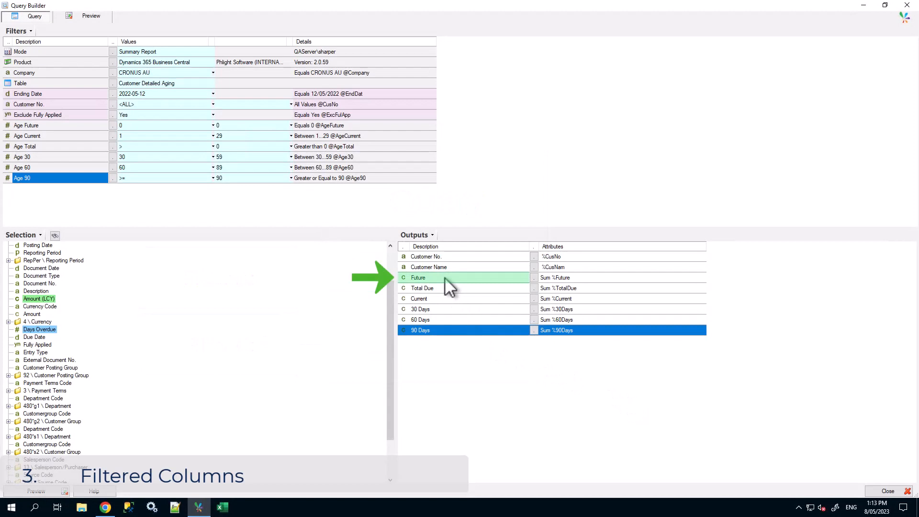
Step: Apply the AgeFuture filter to the Future output and the AgeTotal filter to the Total Due output
{"action": "right_click", "coordinate": [445, 278]}
{"action": "left_click", "coordinate": [462, 282]}
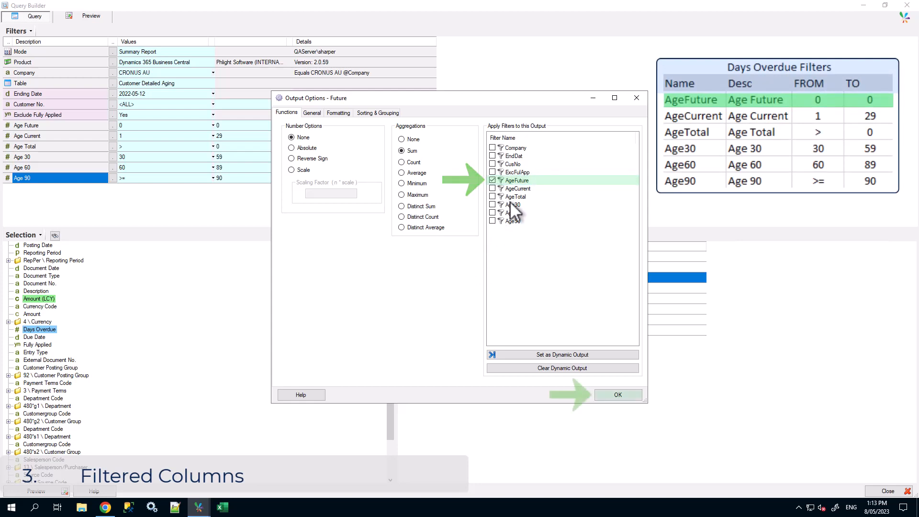
{"action": "left_click", "coordinate": [619, 394]}
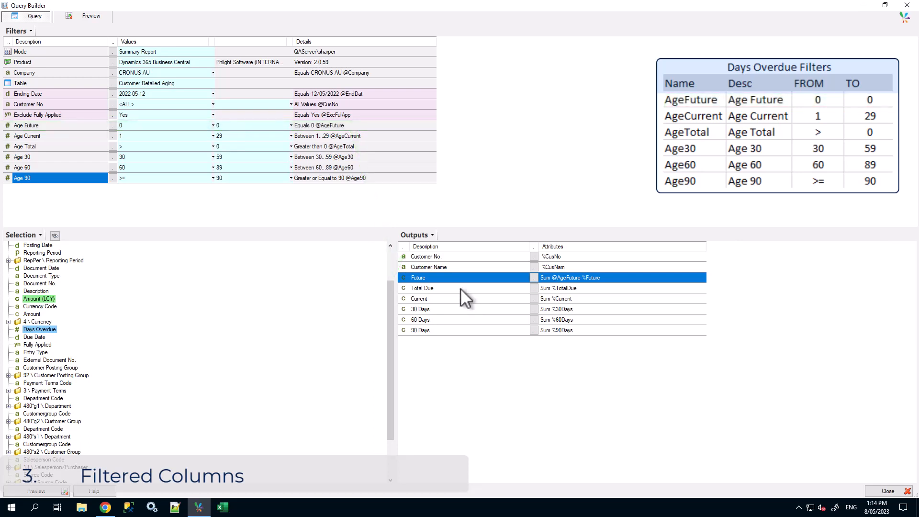
{"action": "right_click", "coordinate": [460, 288]}
{"action": "left_click", "coordinate": [487, 289]}
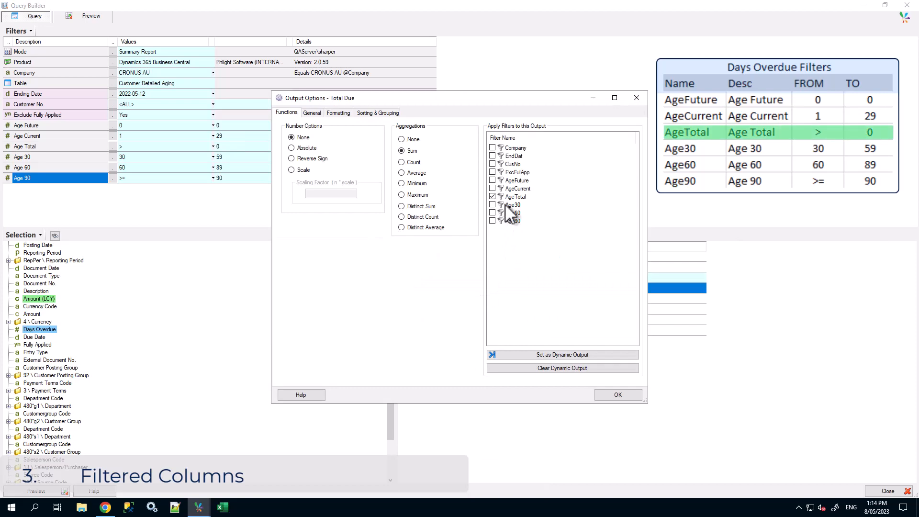
{"action": "left_click", "coordinate": [618, 394]}
Step: Apply the AgeCurrent filter to the Current output and the Age30 filter to the 30 Days output
{"action": "right_click", "coordinate": [461, 298]}
{"action": "left_click", "coordinate": [487, 299]}
{"action": "left_click", "coordinate": [493, 188]}
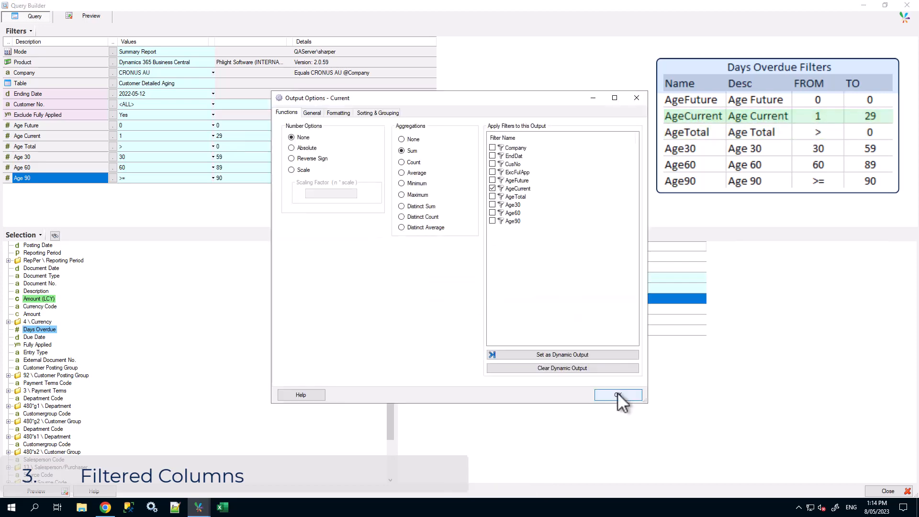
{"action": "left_click", "coordinate": [619, 394]}
{"action": "right_click", "coordinate": [437, 309]}
{"action": "left_click", "coordinate": [458, 291]}
{"action": "left_click", "coordinate": [493, 205]}
{"action": "left_click", "coordinate": [618, 395]}
Step: Apply the Age60 filter to the 60 Days output and the Age90 filter to the 90 Days output
{"action": "right_click", "coordinate": [443, 318]}
{"action": "left_click", "coordinate": [461, 289]}
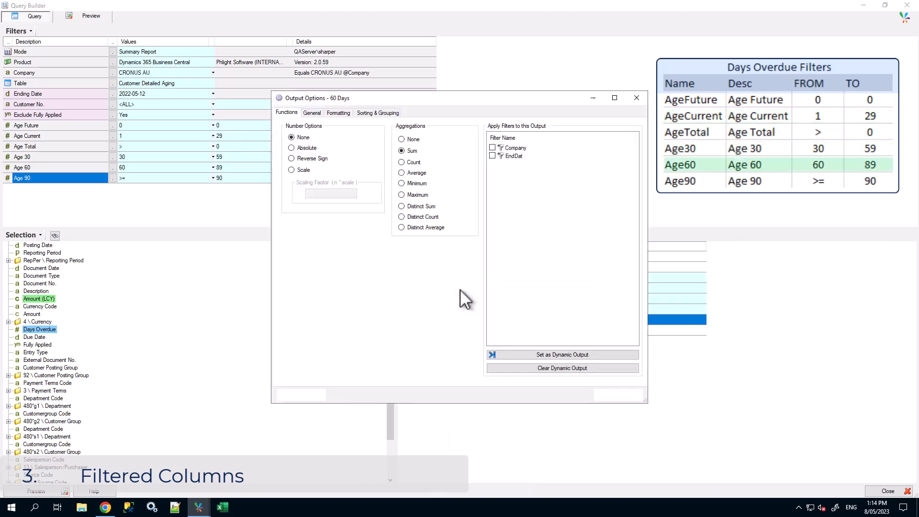
{"action": "left_click", "coordinate": [493, 212]}
{"action": "left_click", "coordinate": [618, 395]}
{"action": "right_click", "coordinate": [455, 330]}
{"action": "left_click", "coordinate": [462, 290]}
{"action": "left_click", "coordinate": [493, 221]}
{"action": "left_click", "coordinate": [619, 395]}
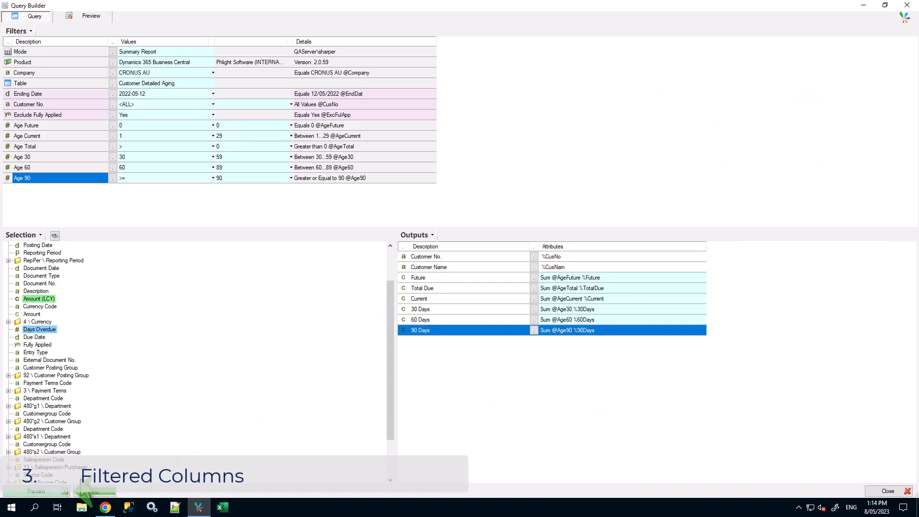
Step: Preview the report and examine the SUM CASE statements for the aging outputs in its maximised query debug info
{"action": "left_click", "coordinate": [38, 491]}
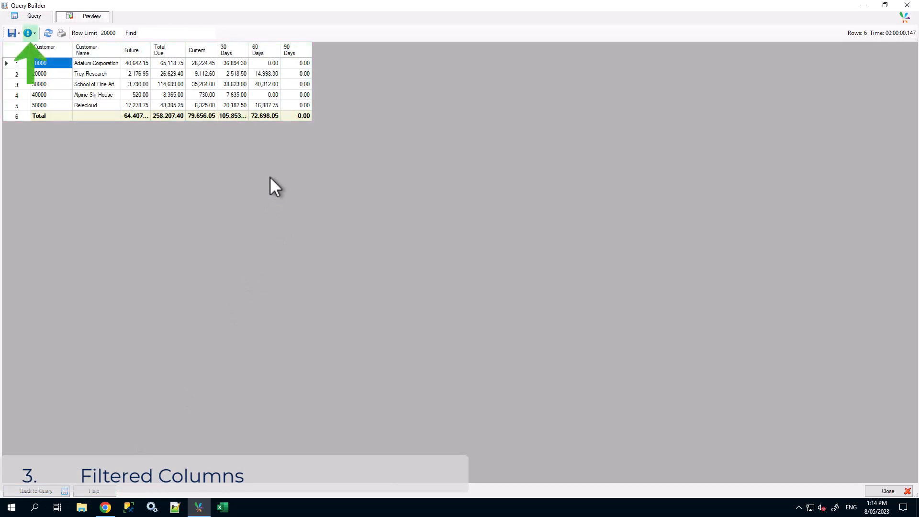
{"action": "left_click", "coordinate": [29, 33]}
{"action": "left_click", "coordinate": [49, 61]}
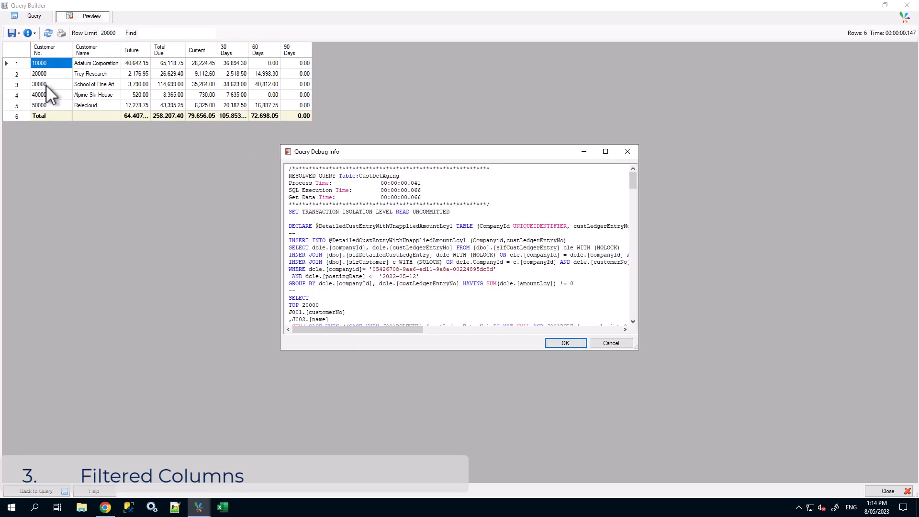
{"action": "left_click", "coordinate": [605, 151]}
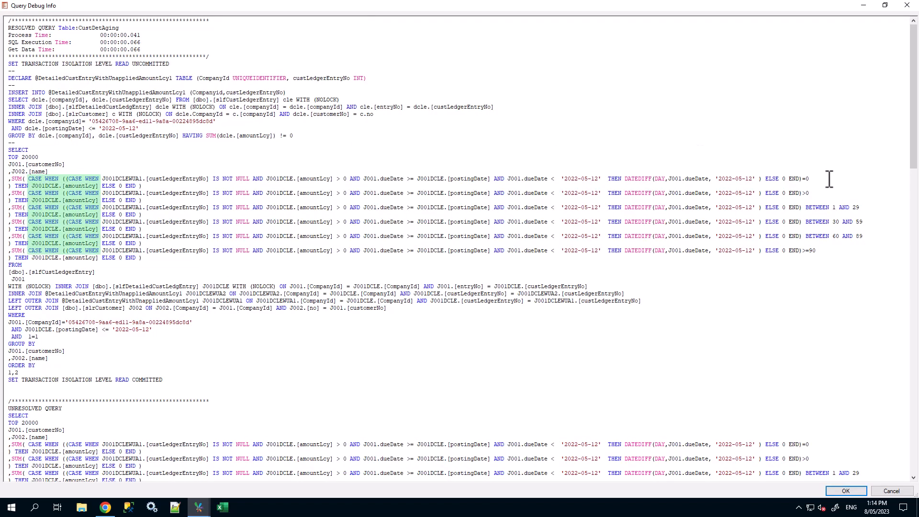
{"action": "left_click_drag", "start_coordinate": [829, 177], "coordinate": [546, 265]}
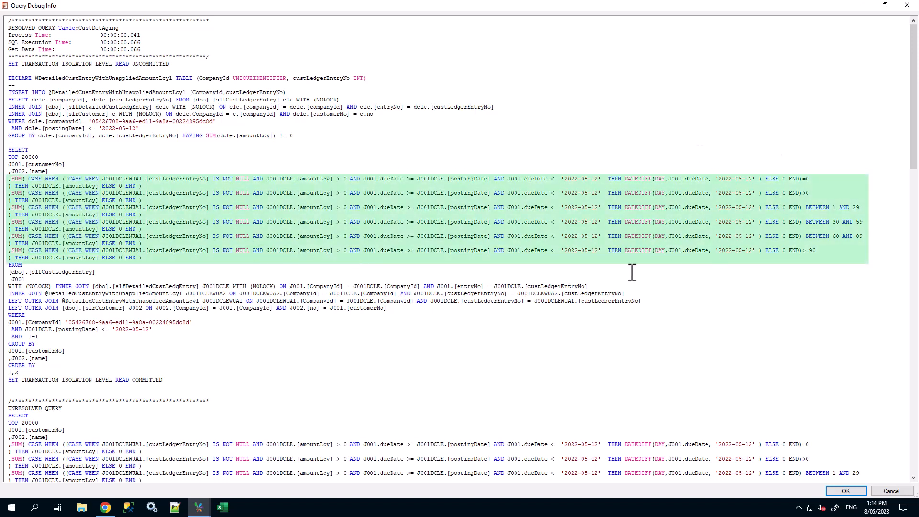
{"action": "left_click", "coordinate": [326, 269]}
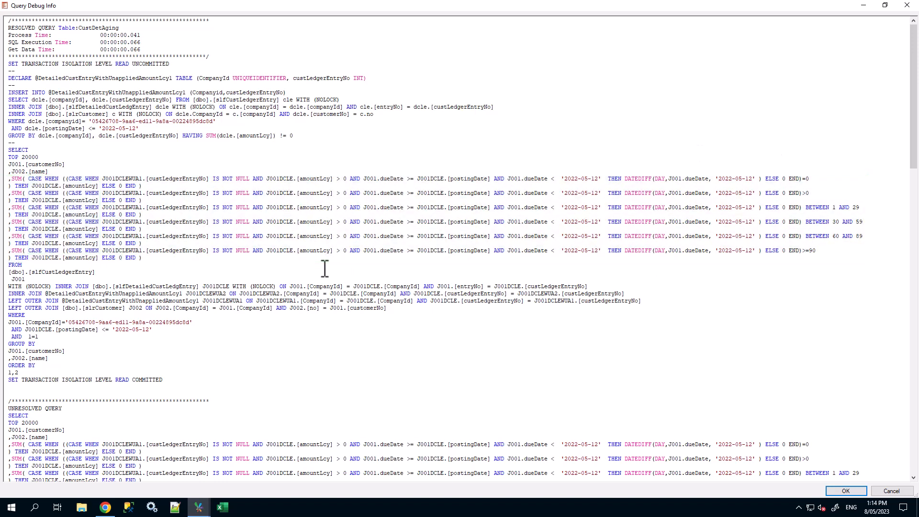